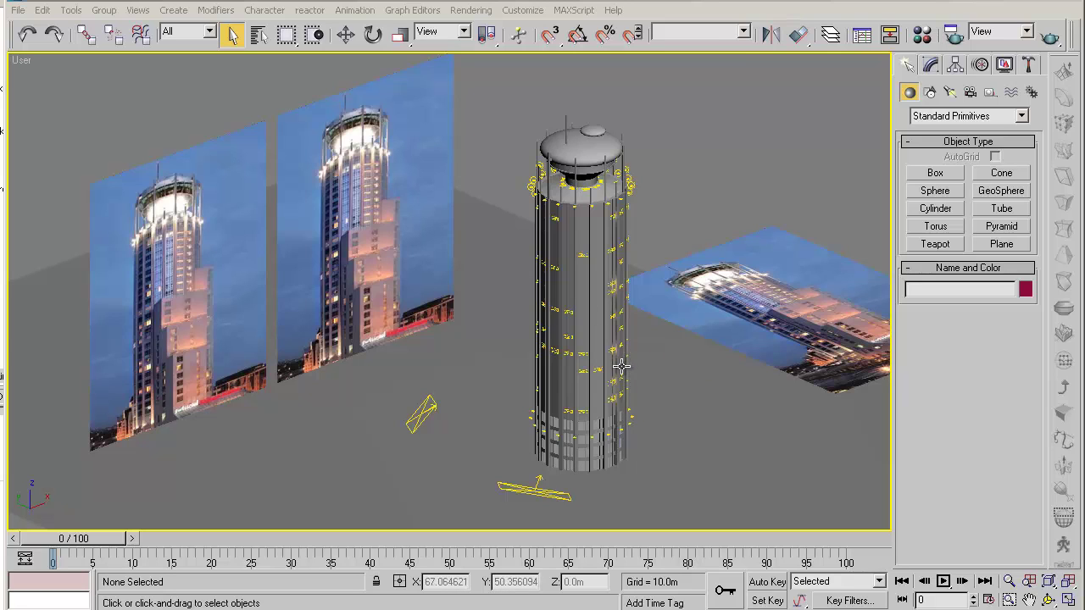
# Inspect the tower model's geometry up close, using Editable Poly element mode to highlight its polygons.
pyautogui.moveTo(649, 370); pyautogui.dragTo(637, 358, button='middle')
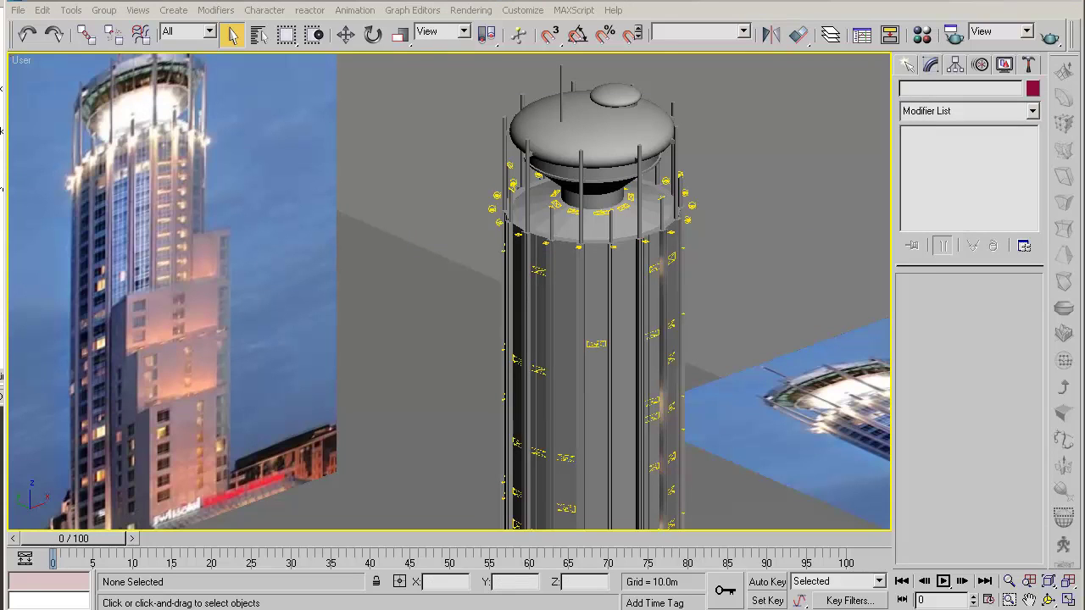
pyautogui.click(628, 269)
pyautogui.click(1005, 303)
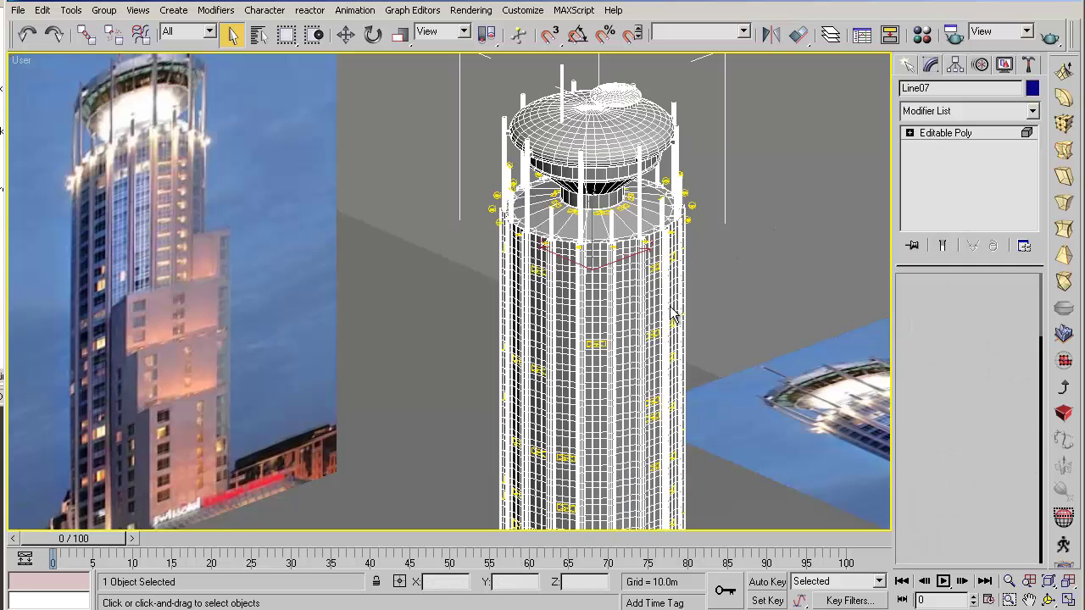
pyautogui.scroll(5, 579, 213)
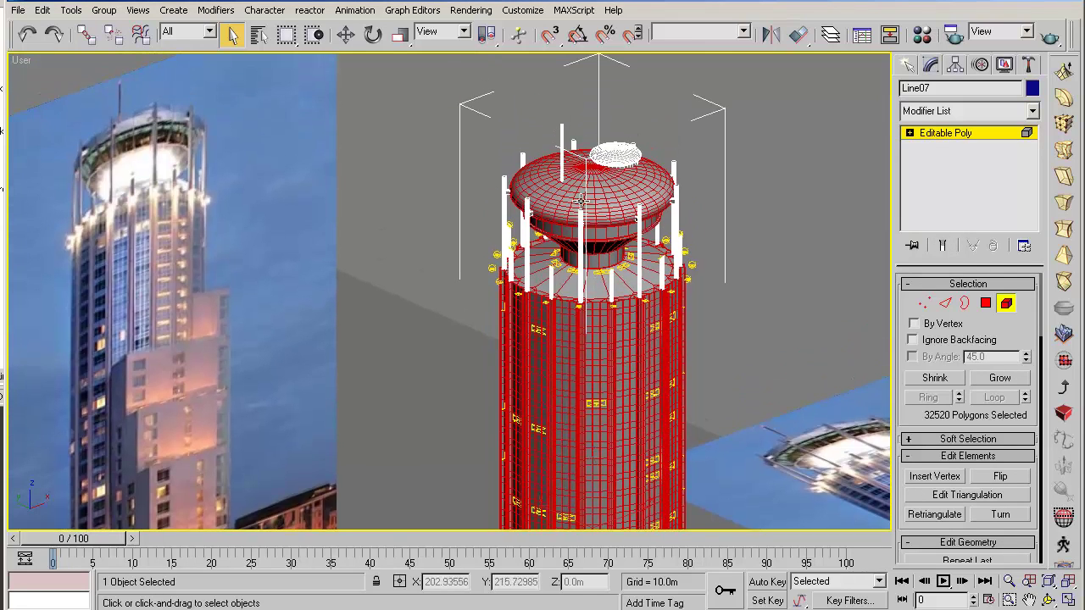
pyautogui.scroll(-3, 627, 306)
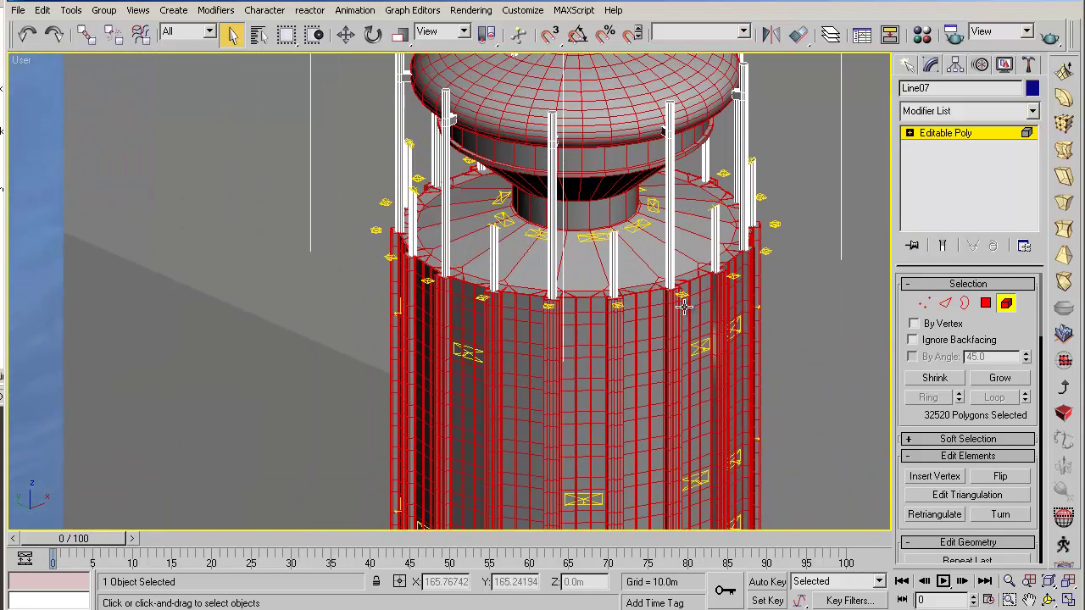
pyautogui.scroll(-5, 652, 306)
pyautogui.scroll(3, 662, 203)
pyautogui.moveTo(661, 204); pyautogui.dragTo(789, 307, button='middle')
pyautogui.click(1005, 303)
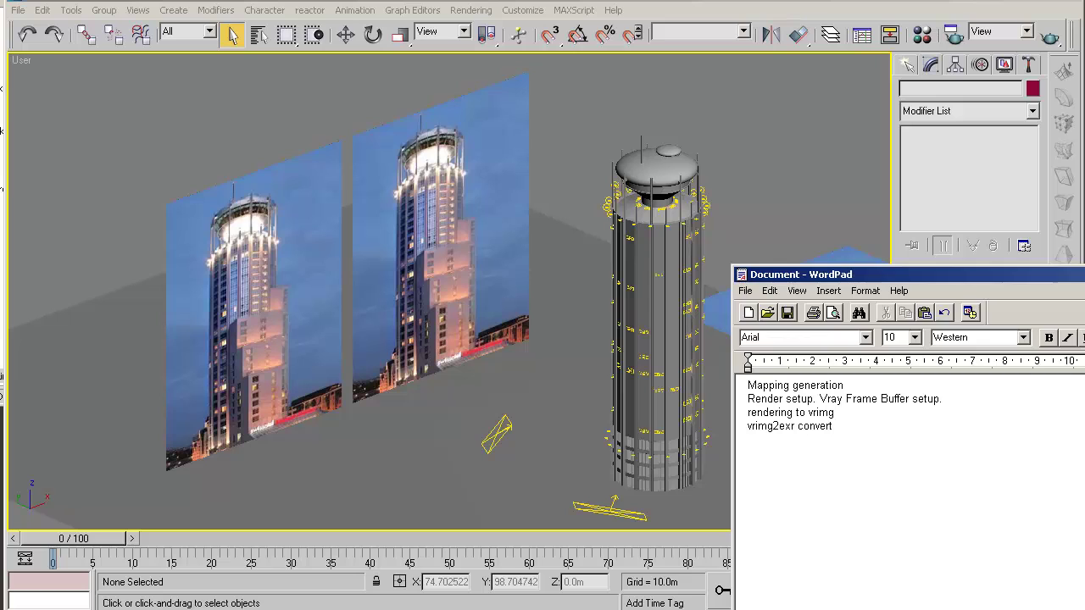
# Apply an Unwrap UVW modifier to the tower, open its UV editor and switch to Face selection.
pyautogui.click(657, 339)
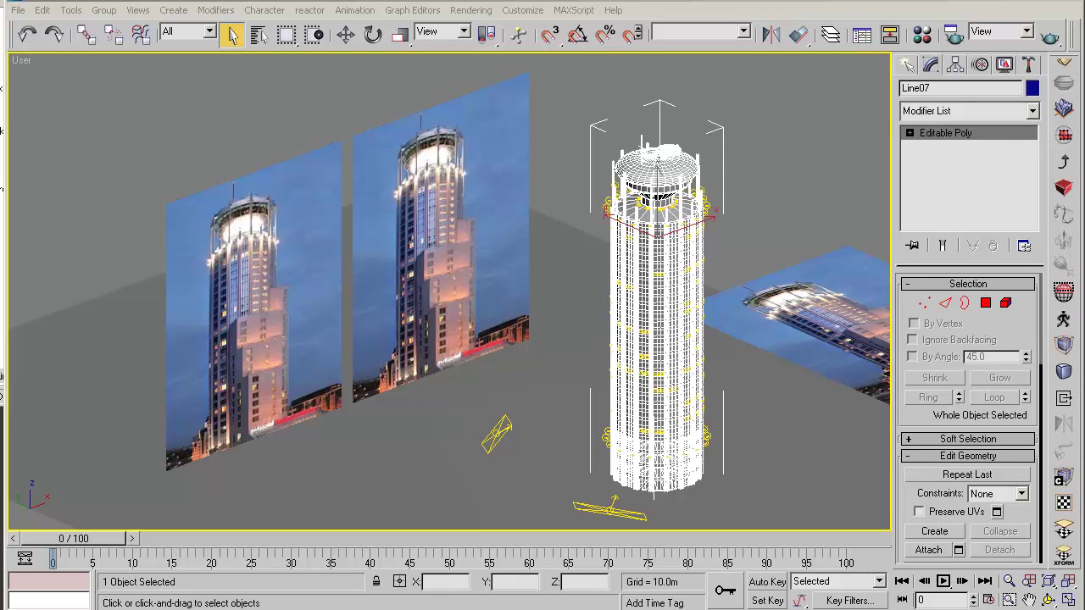
pyautogui.click(1064, 503)
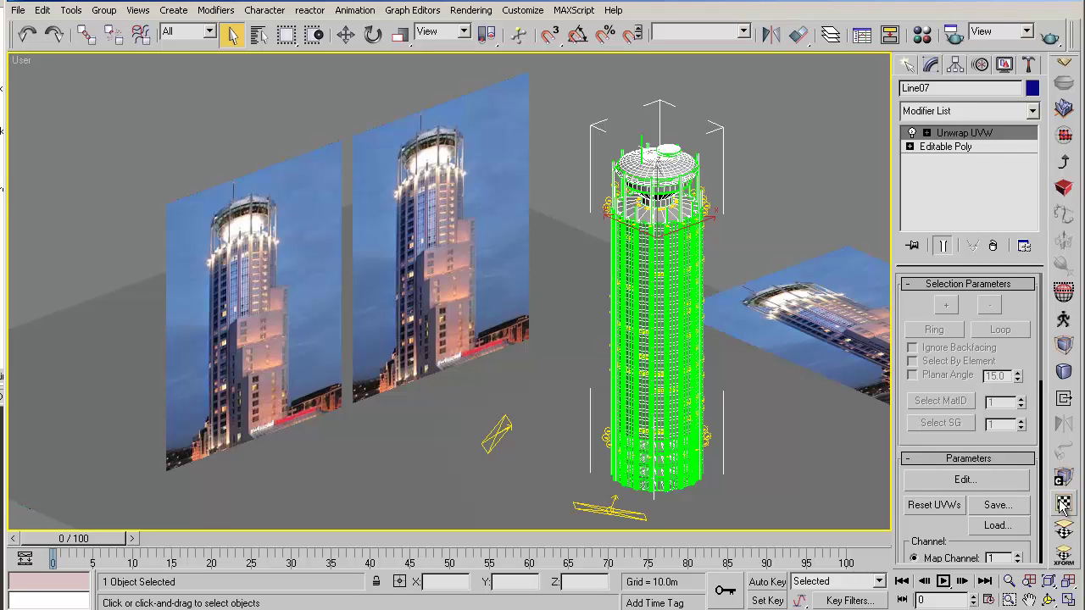
pyautogui.click(992, 483)
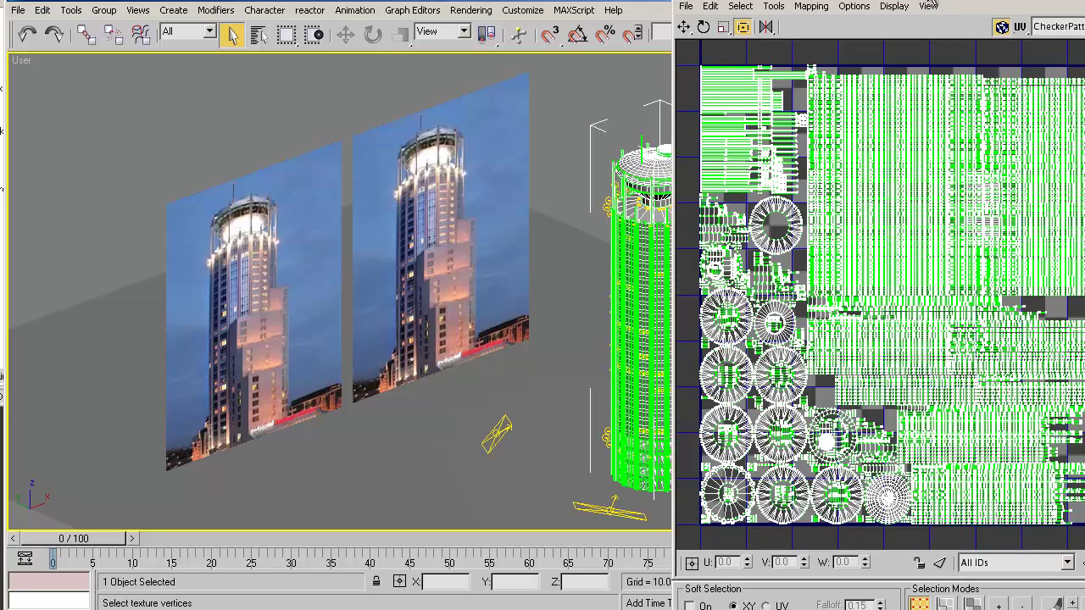
pyautogui.moveTo(922, 1); pyautogui.dragTo(308, 11)
pyautogui.click(927, 134)
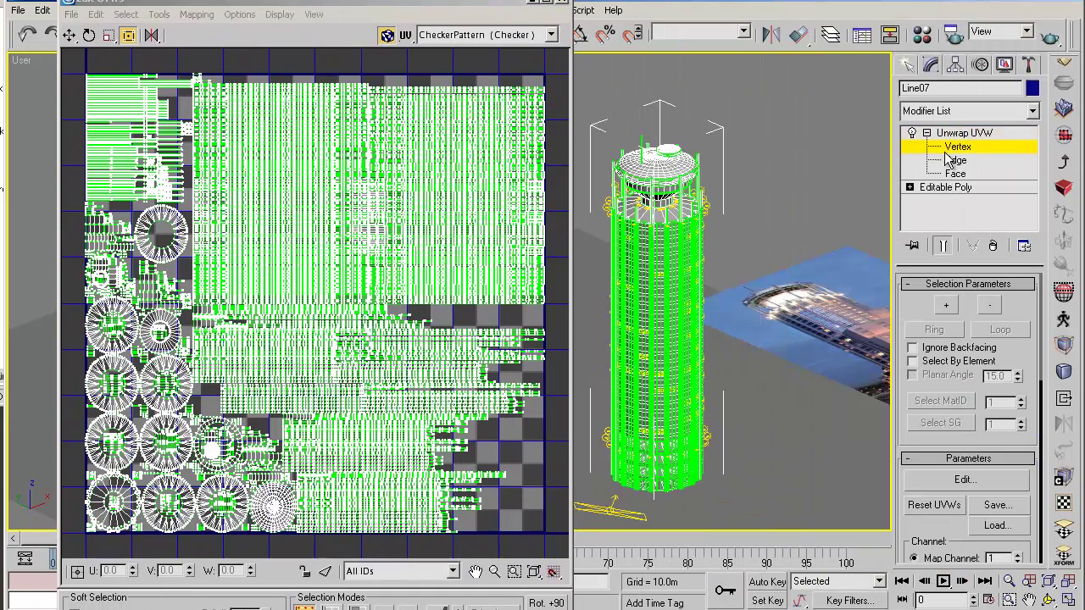
pyautogui.click(955, 174)
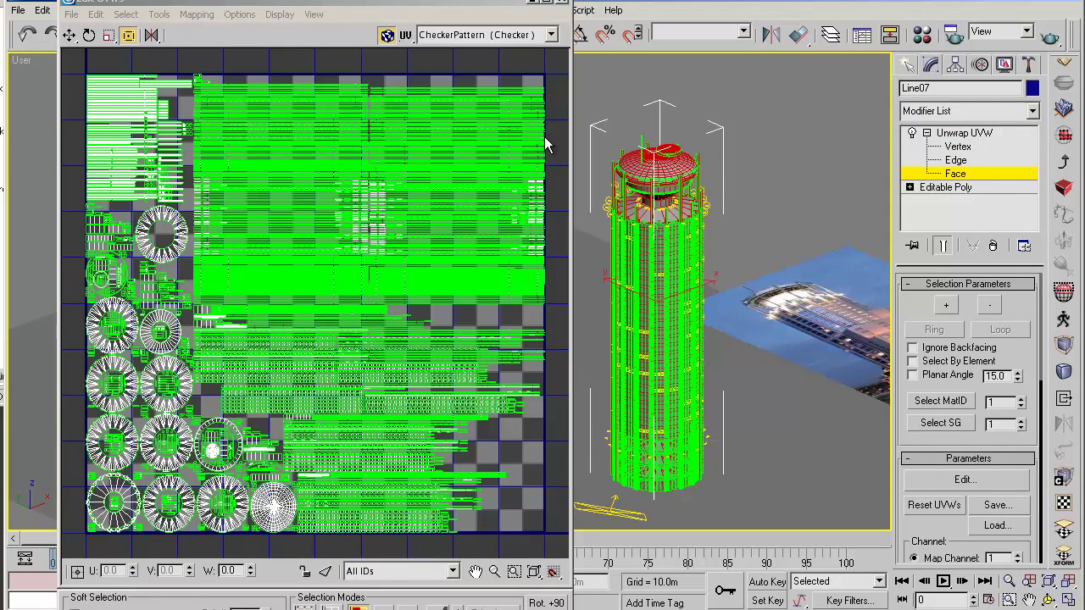
# Try Flatten Mapping on all the tower's UV faces with a spacing of 0.001, then cancel the dialog.
pyautogui.hotkey('ctrl', 'a')
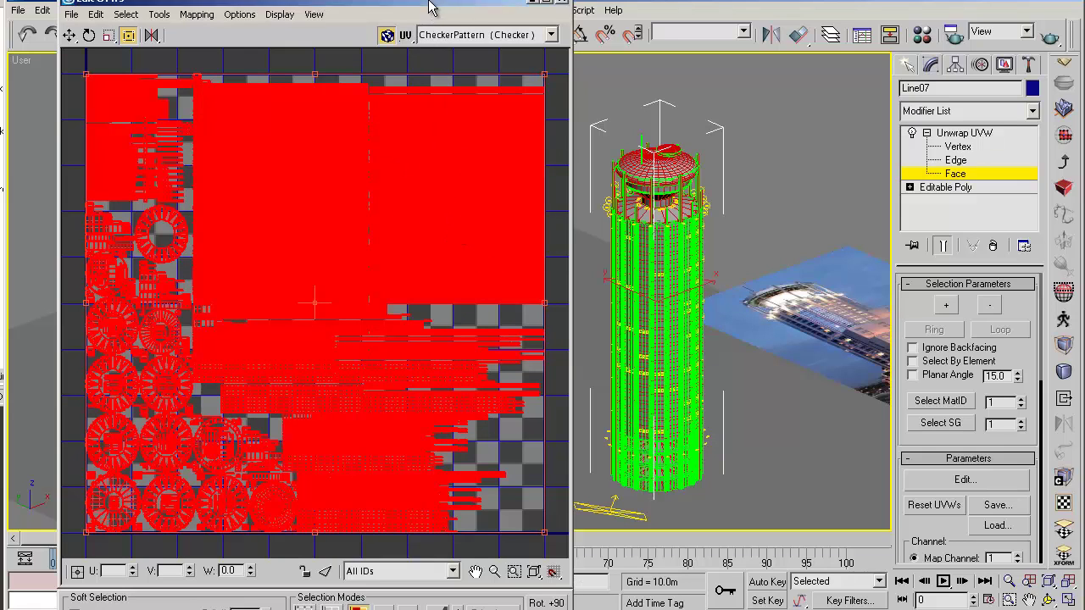
pyautogui.moveTo(430, 5); pyautogui.dragTo(442, 20)
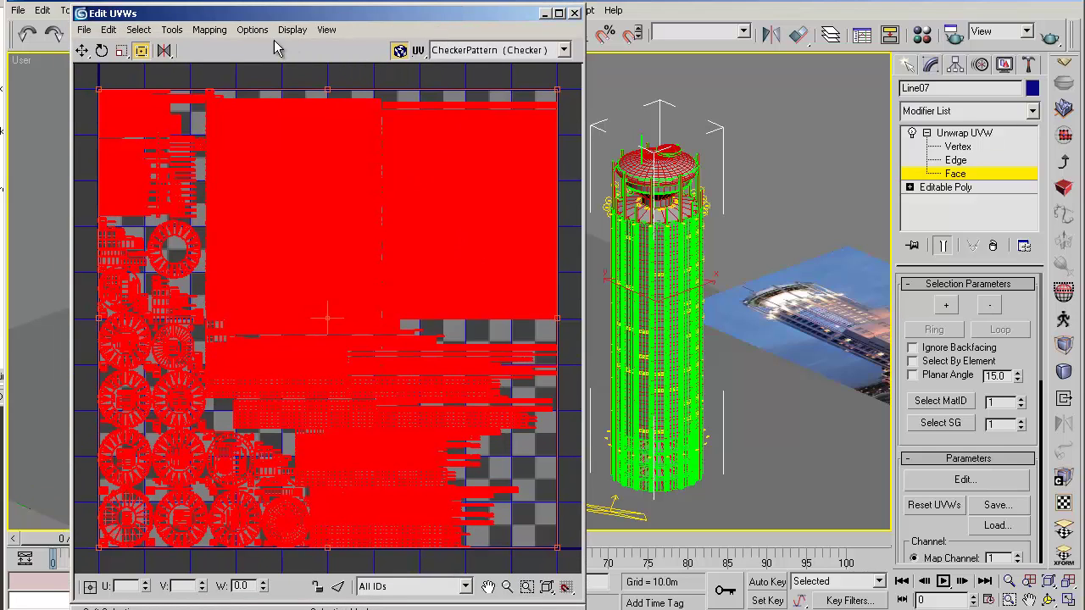
pyautogui.click(209, 31)
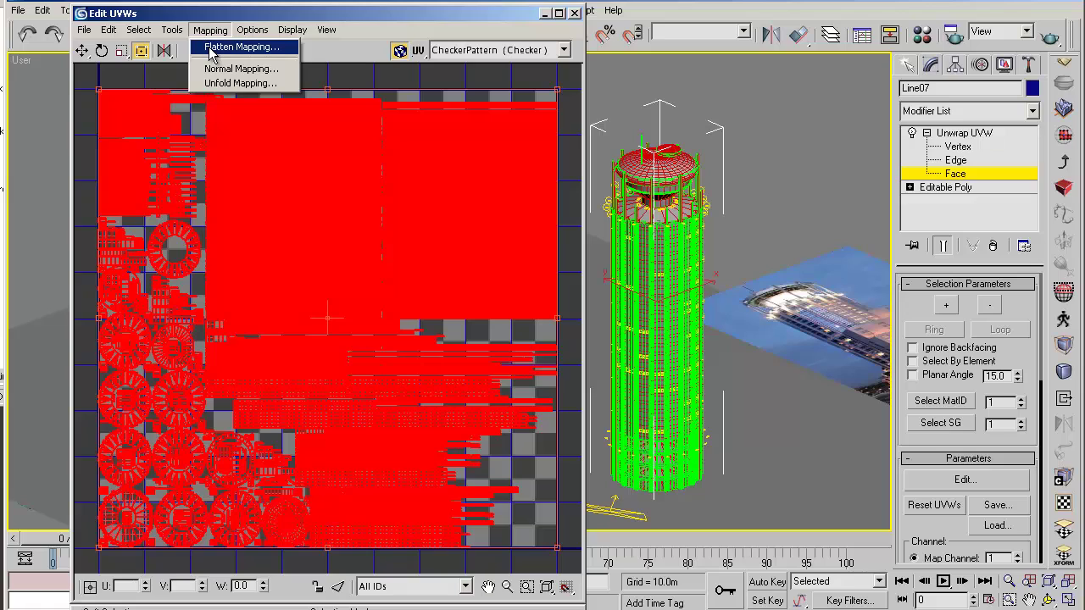
pyautogui.click(211, 49)
pyautogui.moveTo(194, 25); pyautogui.dragTo(613, 203)
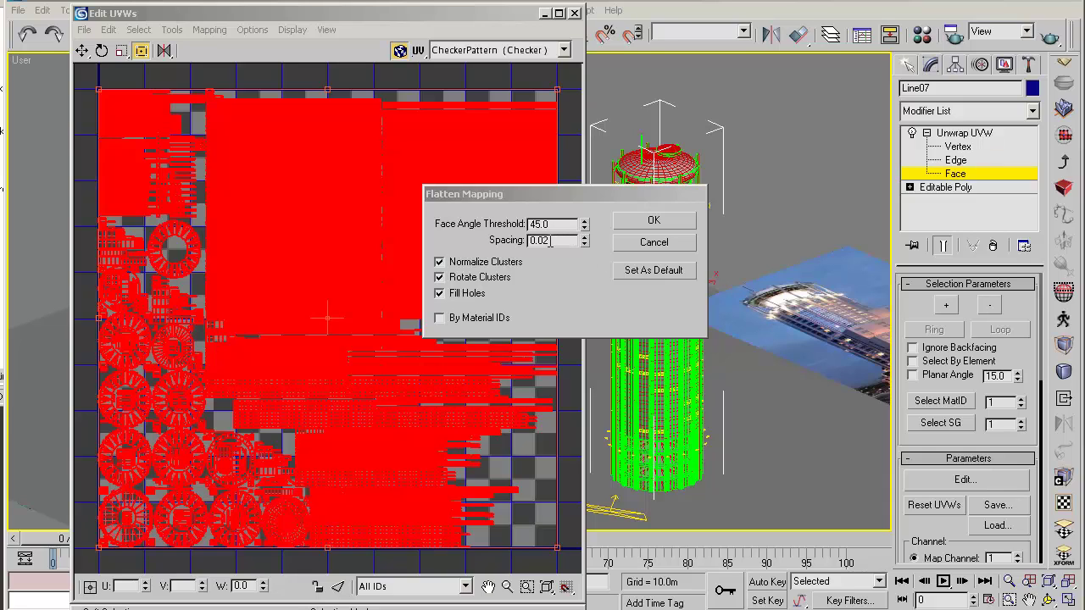
pyautogui.moveTo(550, 240); pyautogui.dragTo(541, 241)
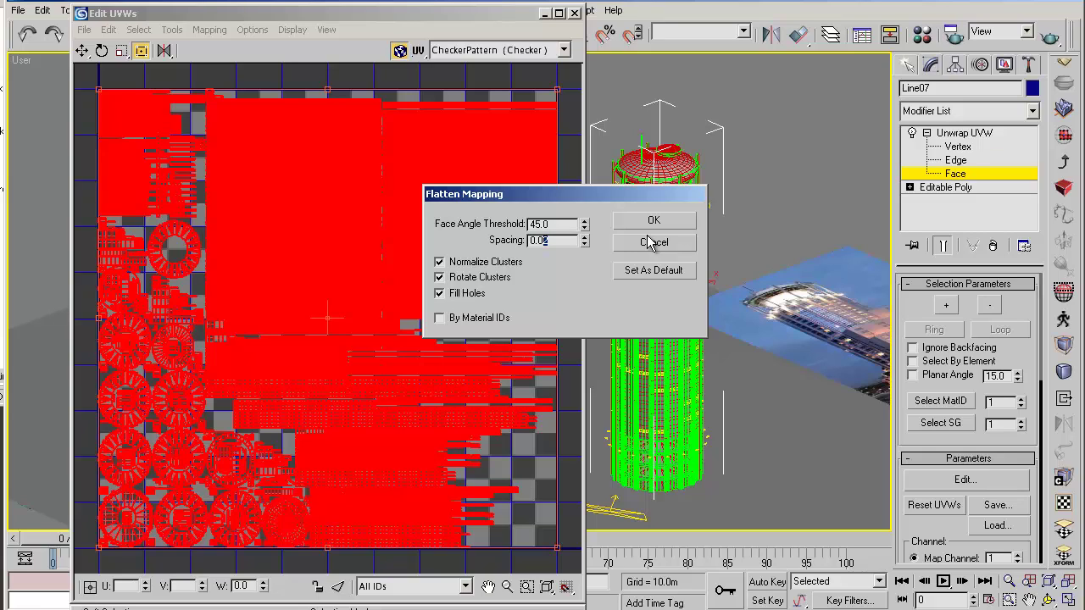
pyautogui.write('02')
pyautogui.press('Return')
pyautogui.click(565, 244)
pyautogui.moveTo(554, 242); pyautogui.dragTo(541, 241)
pyautogui.write('2')
pyautogui.press('Return')
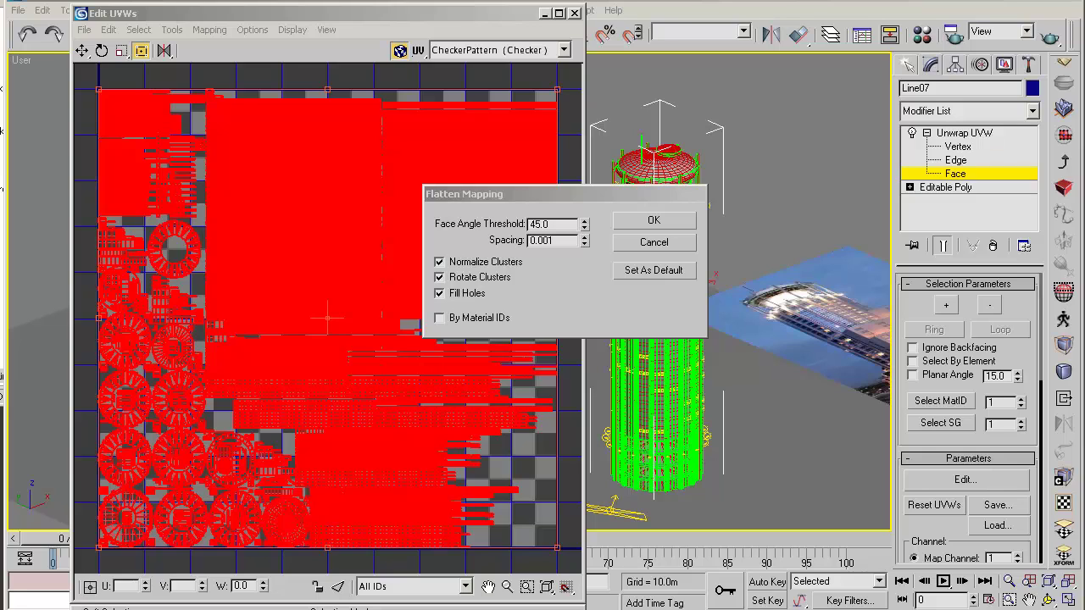
pyautogui.click(659, 244)
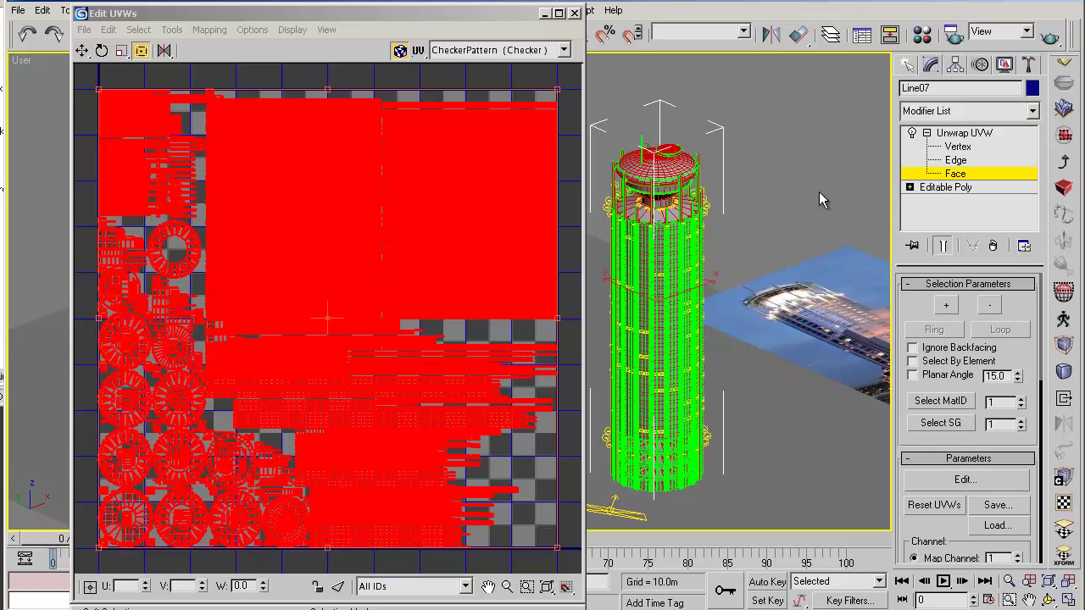
# Delete the tower's Unwrap UVW modifier, undoing the deletion once before repeating it, and clear the selection.
pyautogui.click(992, 245)
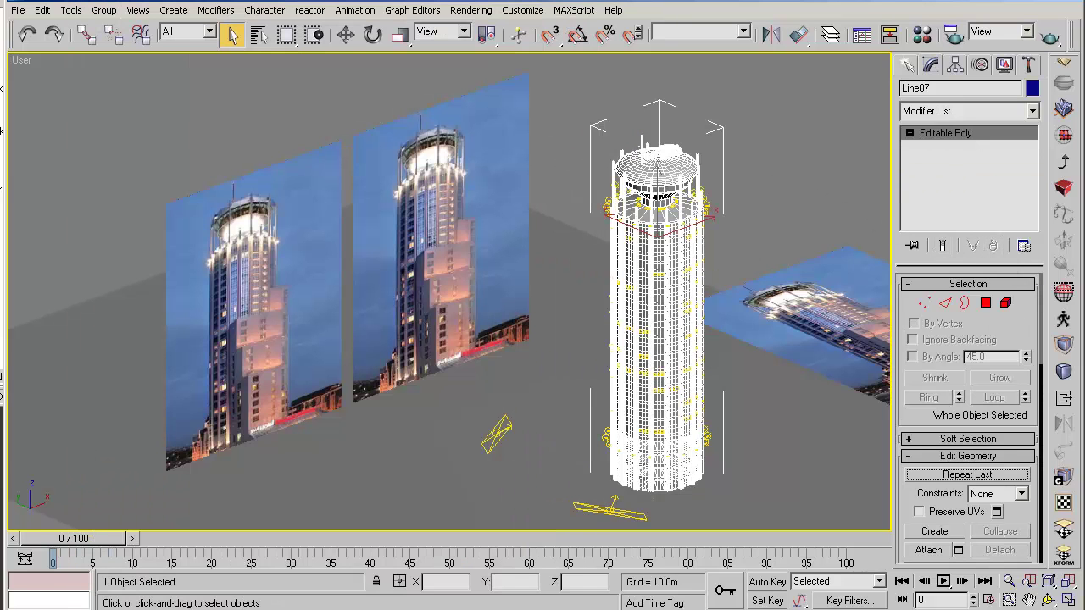
pyautogui.hotkey('ctrl', 'z')
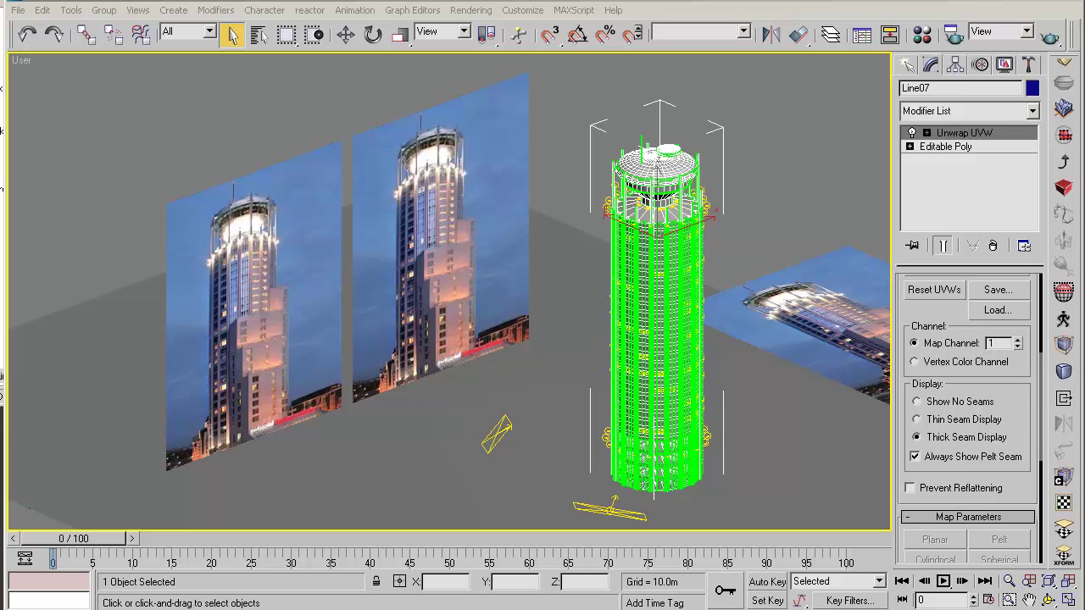
pyautogui.press('Delete')
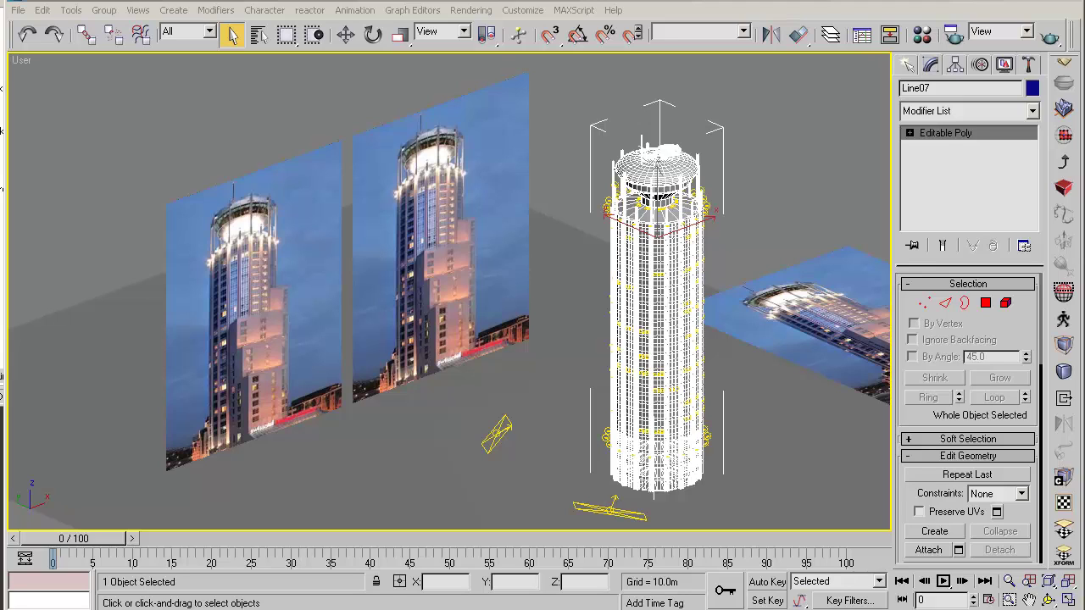
pyautogui.click(781, 199)
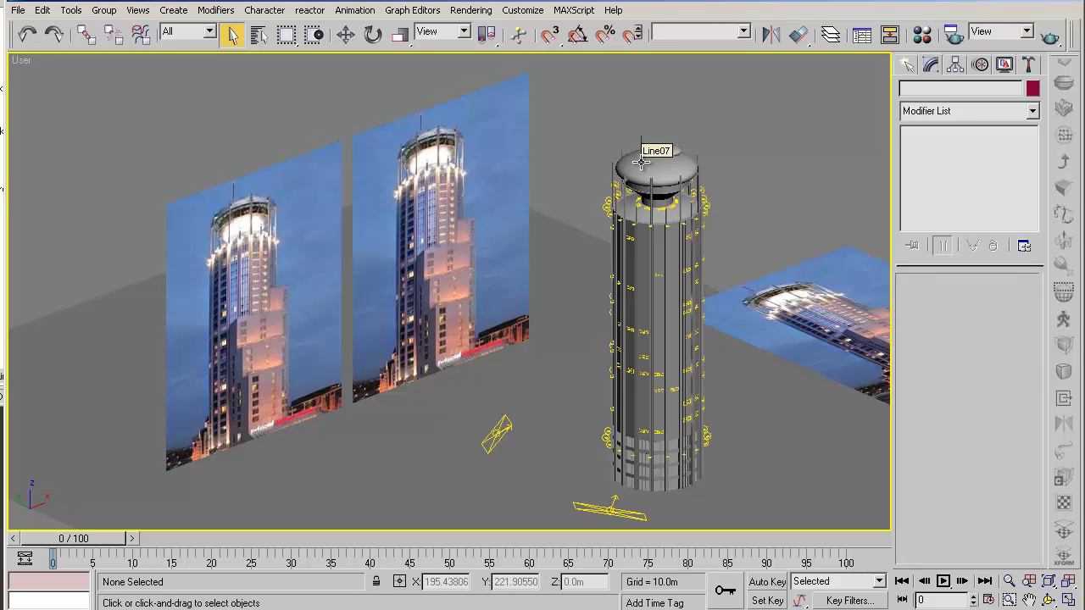
# Open the Render Scene settings and place the dialog so the tower stays in view.
pyautogui.click(471, 11)
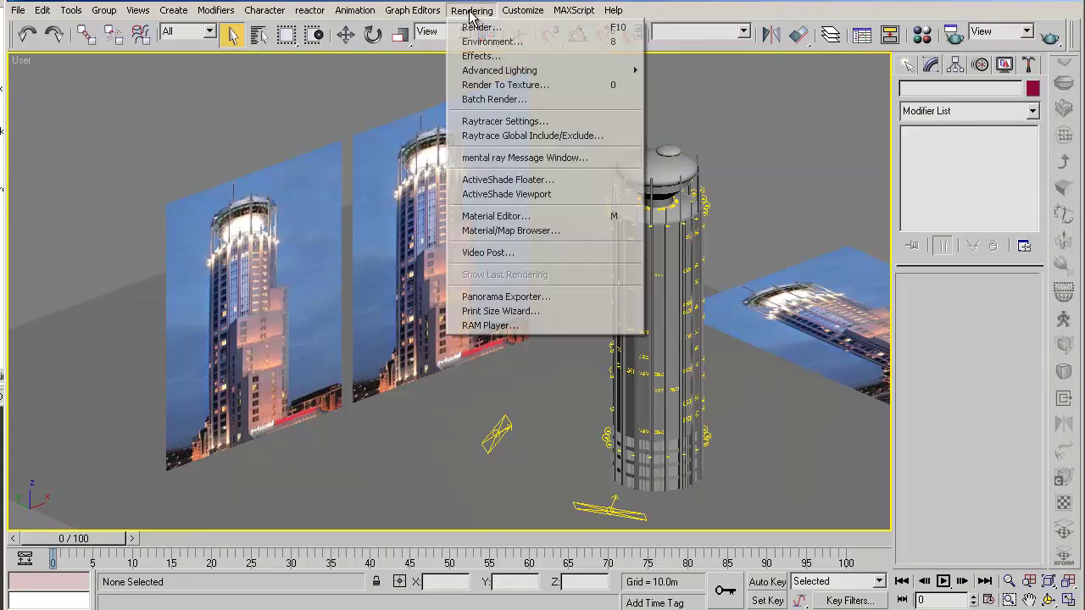
pyautogui.click(479, 28)
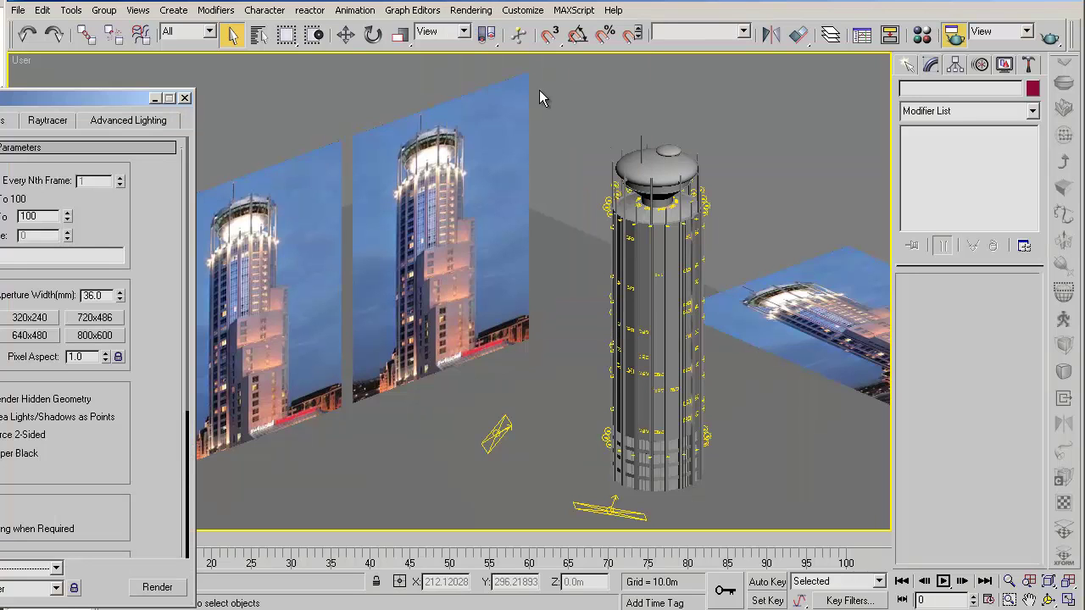
pyautogui.moveTo(117, 103); pyautogui.dragTo(149, 109)
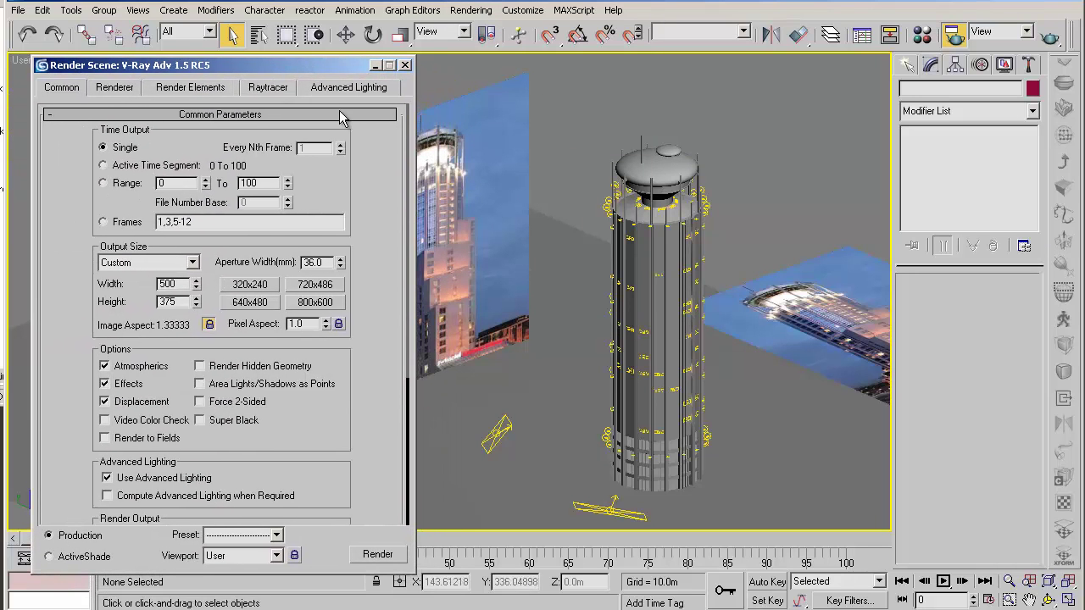
pyautogui.moveTo(288, 69); pyautogui.dragTo(271, 58)
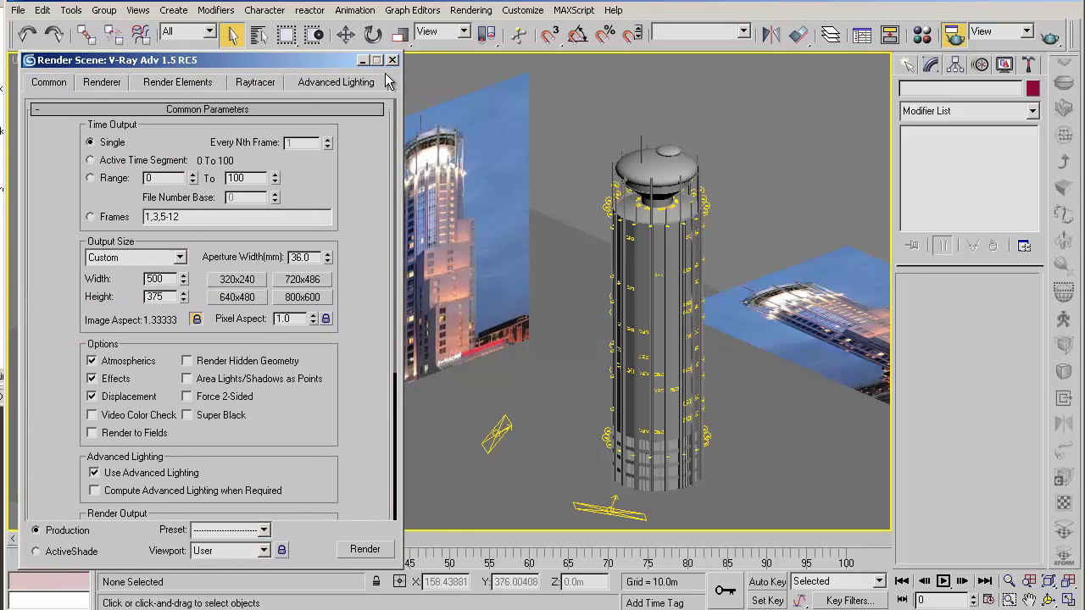
# Open Render To Texture with the tower as the object to bake and bring up the CompleteMap element's size setting.
pyautogui.click(476, 11)
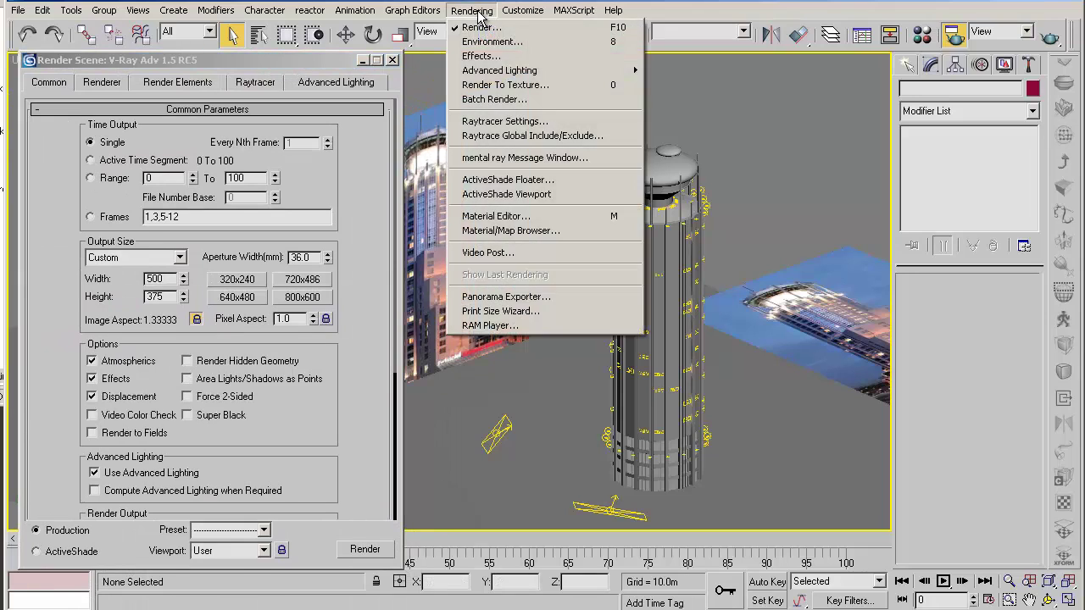
pyautogui.click(500, 85)
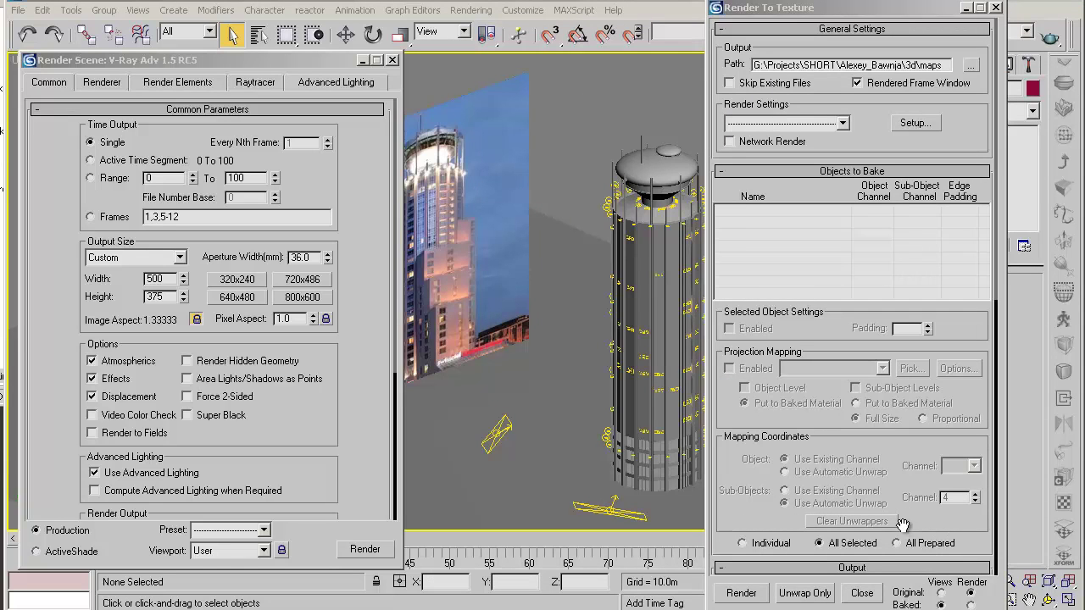
pyautogui.click(657, 168)
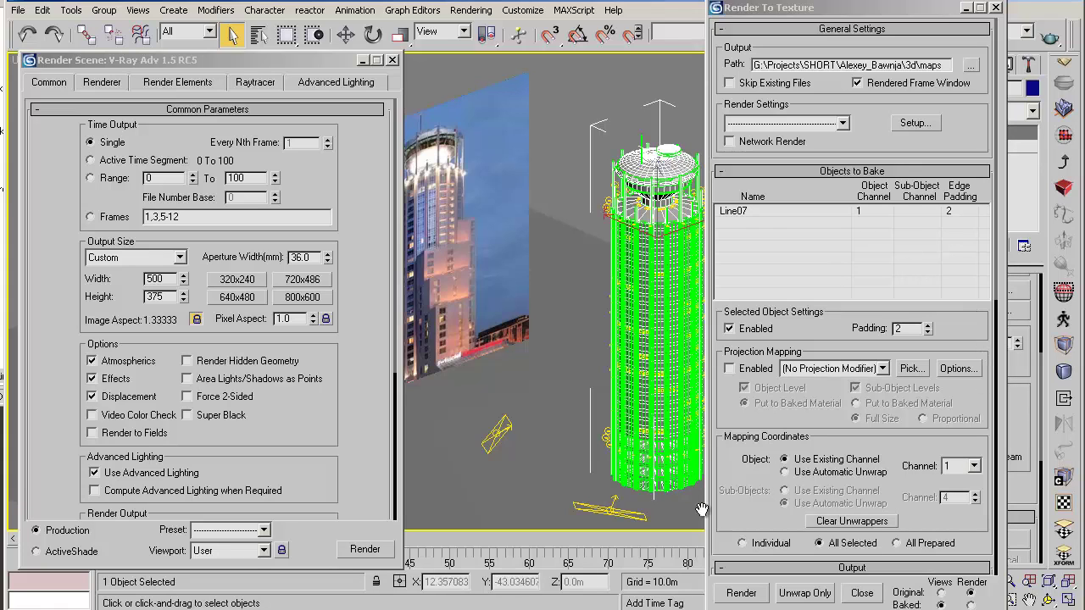
pyautogui.moveTo(733, 508); pyautogui.dragTo(743, 339)
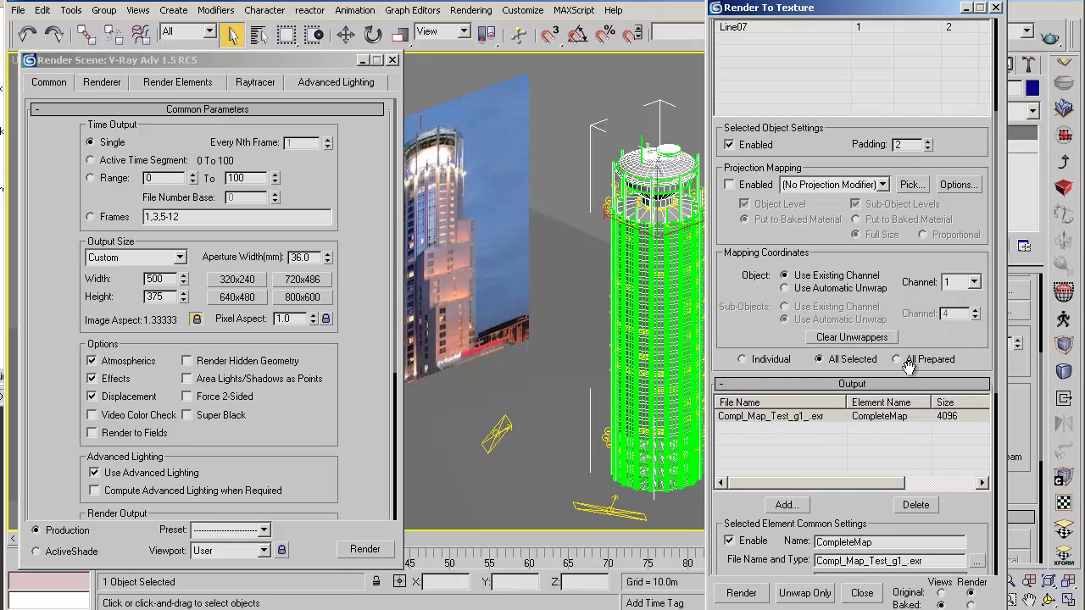
pyautogui.scroll(-5, 766, 373)
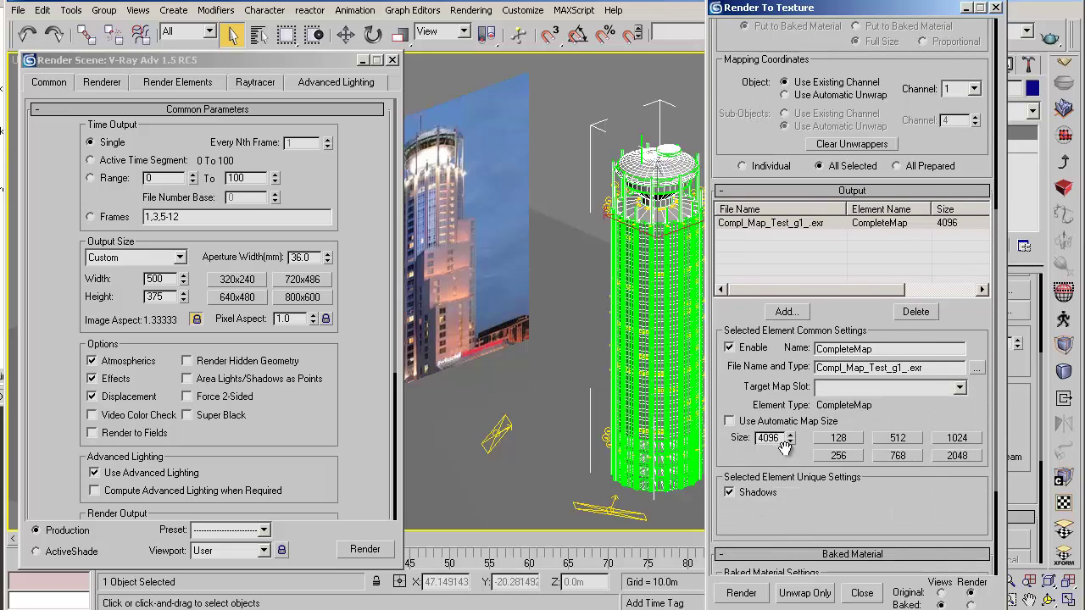
pyautogui.doubleClick(776, 438)
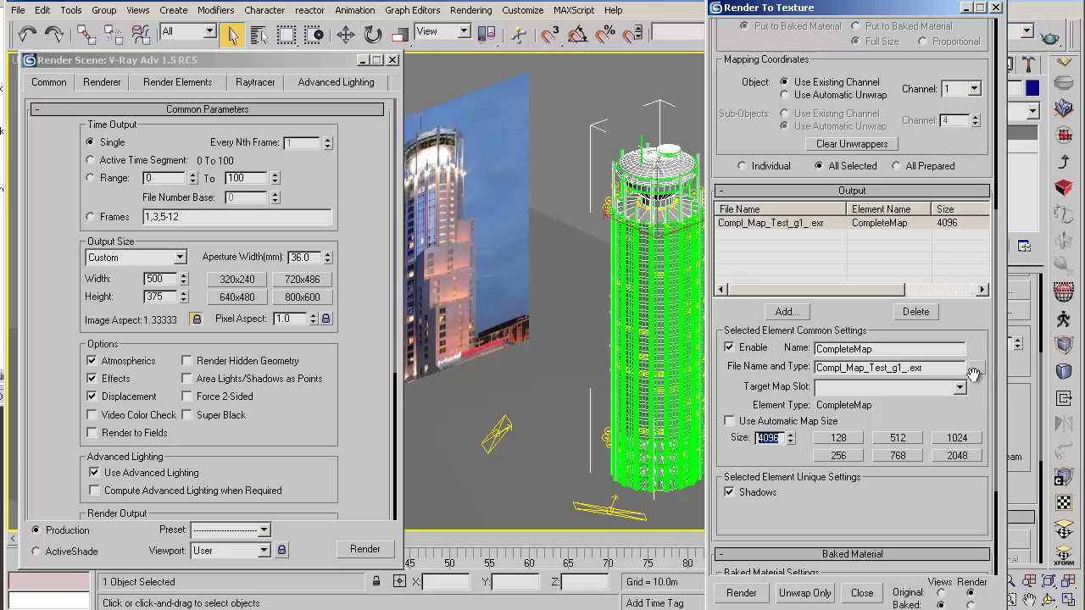
# Set the baked material to Output Into Source with Render to Files Only enabled, and deselect the tower.
pyautogui.moveTo(886, 511); pyautogui.dragTo(887, 319)
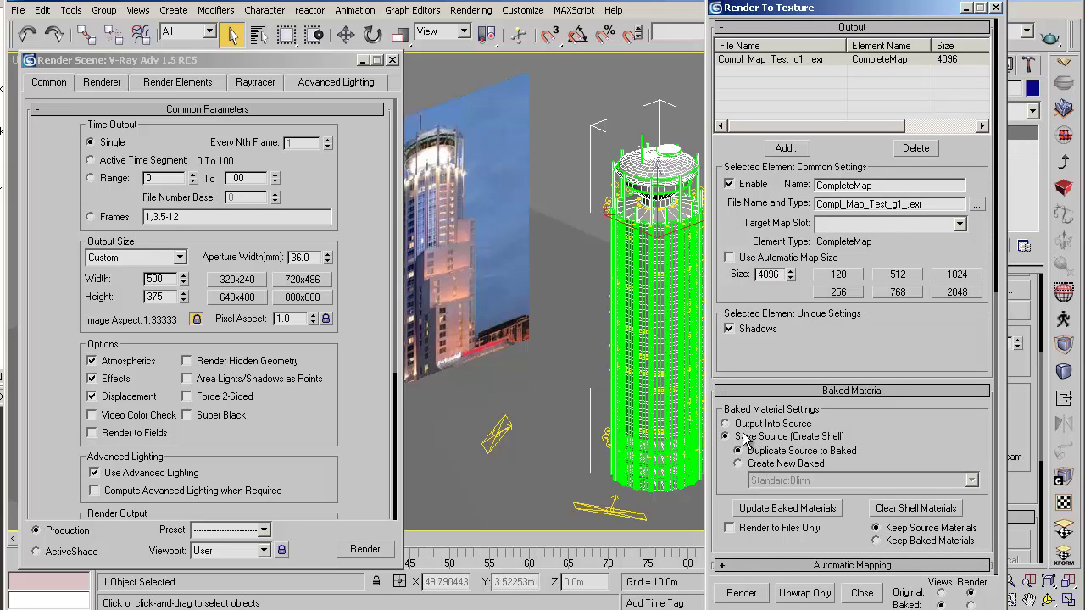
pyautogui.click(726, 424)
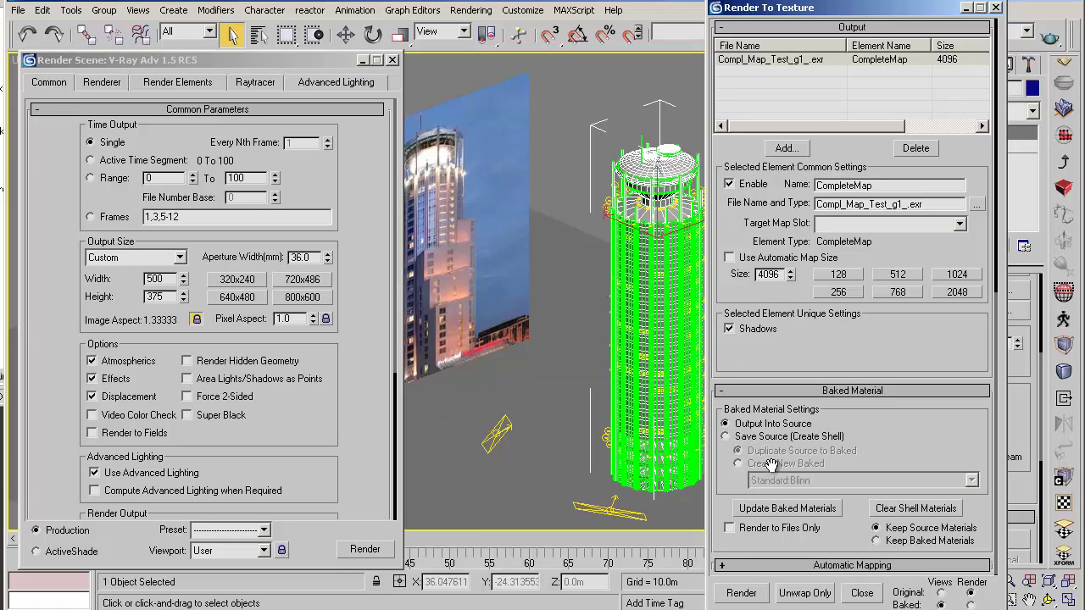
pyautogui.click(731, 528)
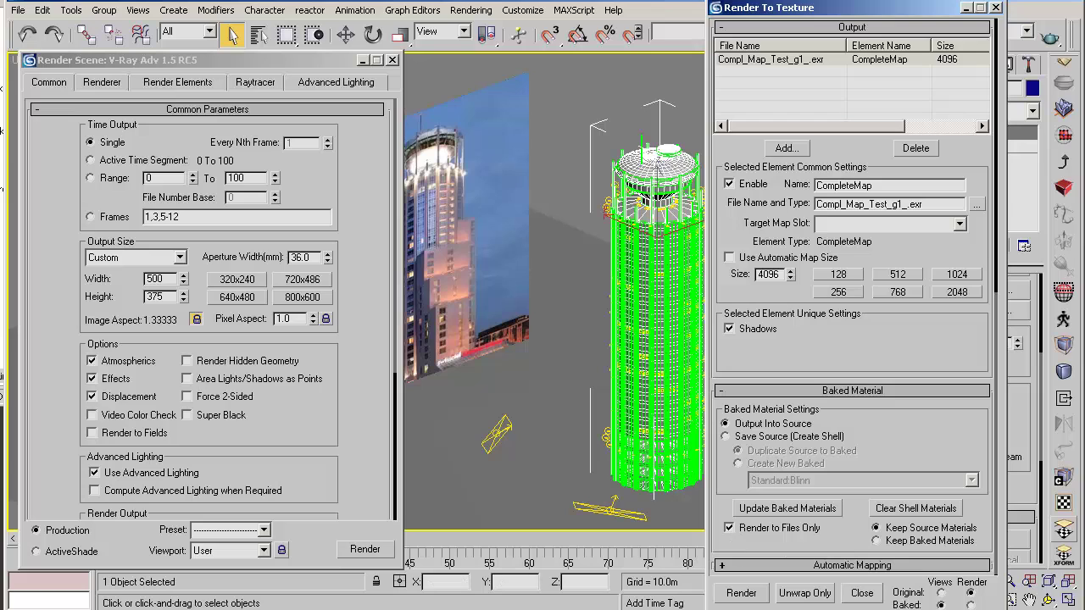
pyautogui.hotkey('ctrl', 'd')
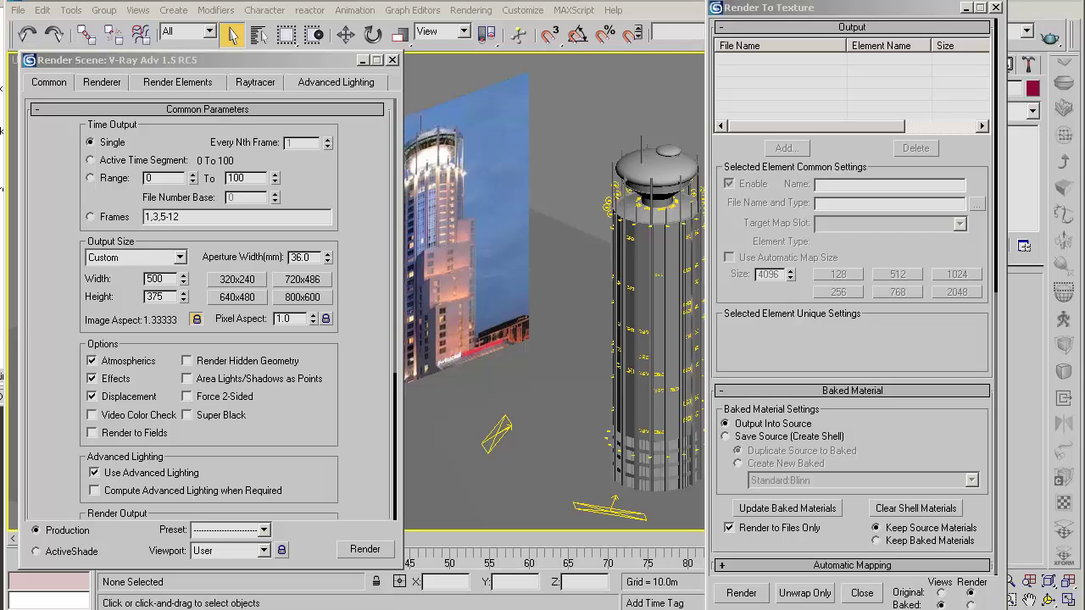
# Set the V-Ray light cache scale to Screen and select the tower as the object to bake.
pyautogui.click(101, 82)
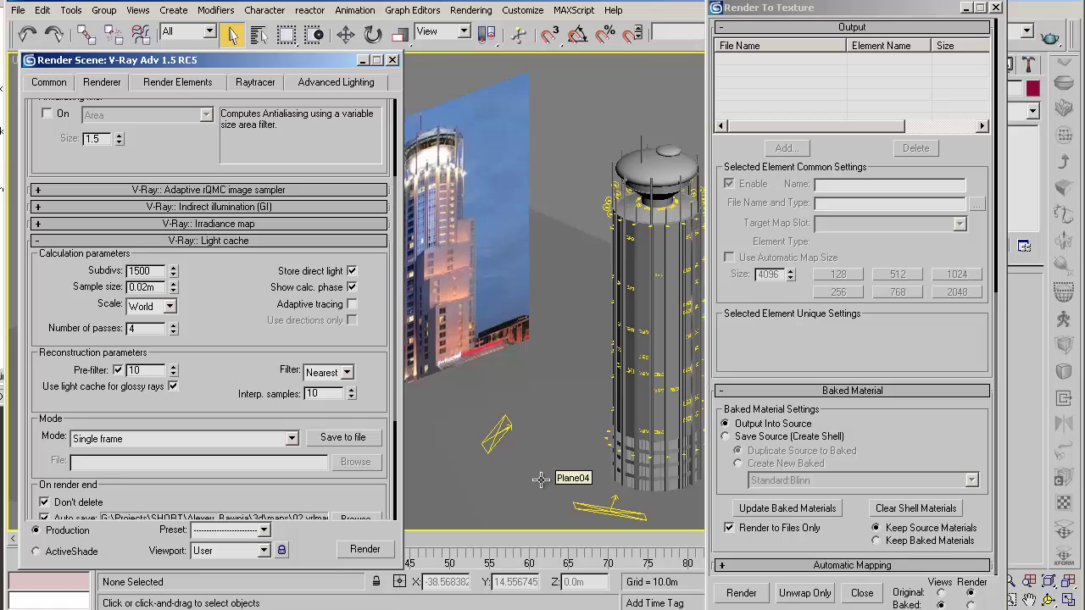
pyautogui.click(155, 315)
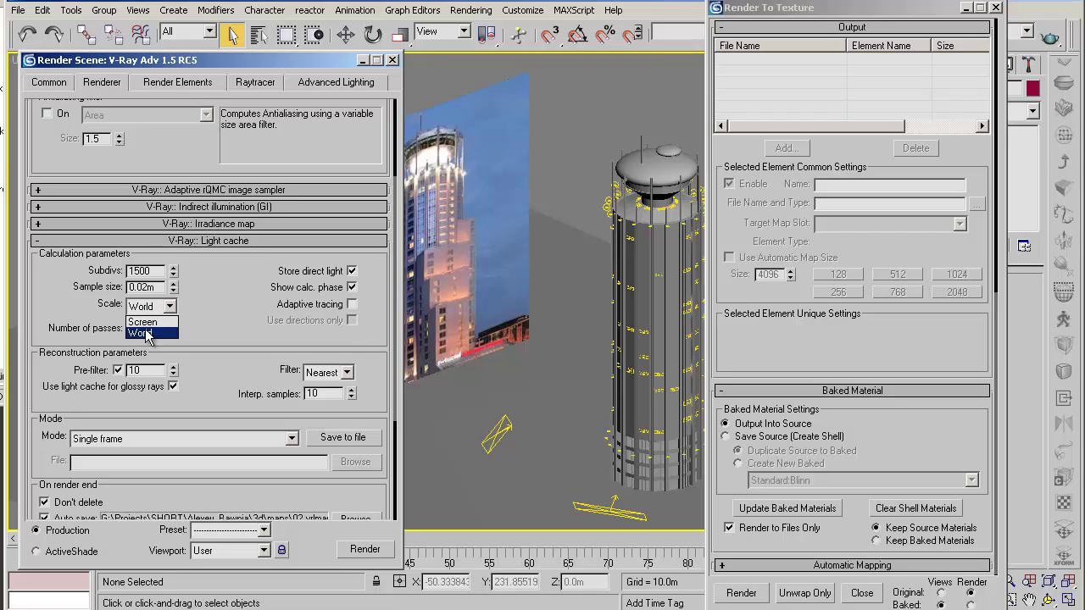
pyautogui.click(141, 334)
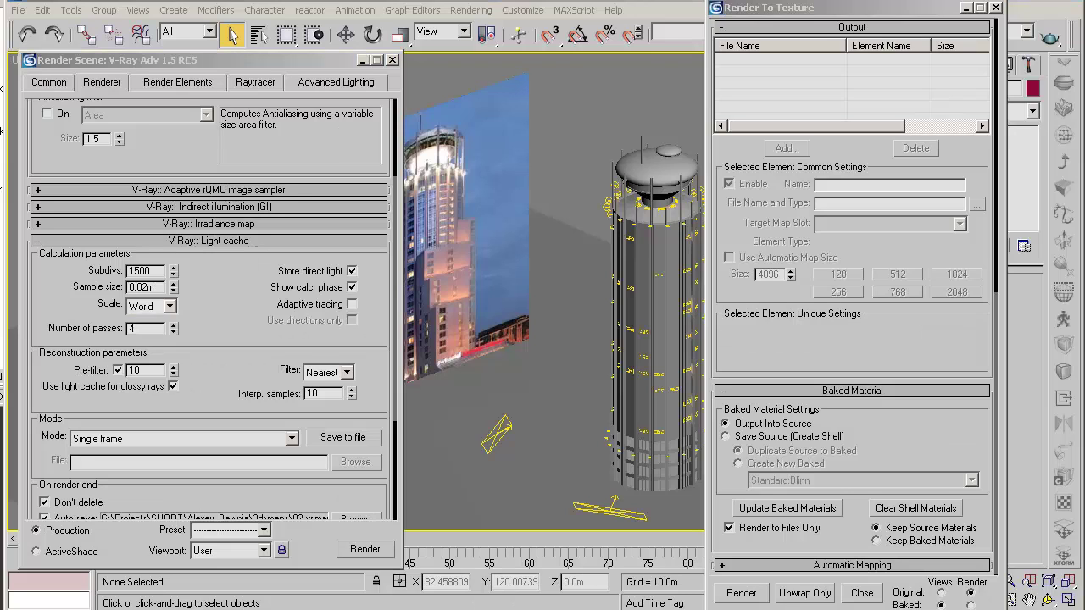
pyautogui.click(168, 306)
pyautogui.click(153, 322)
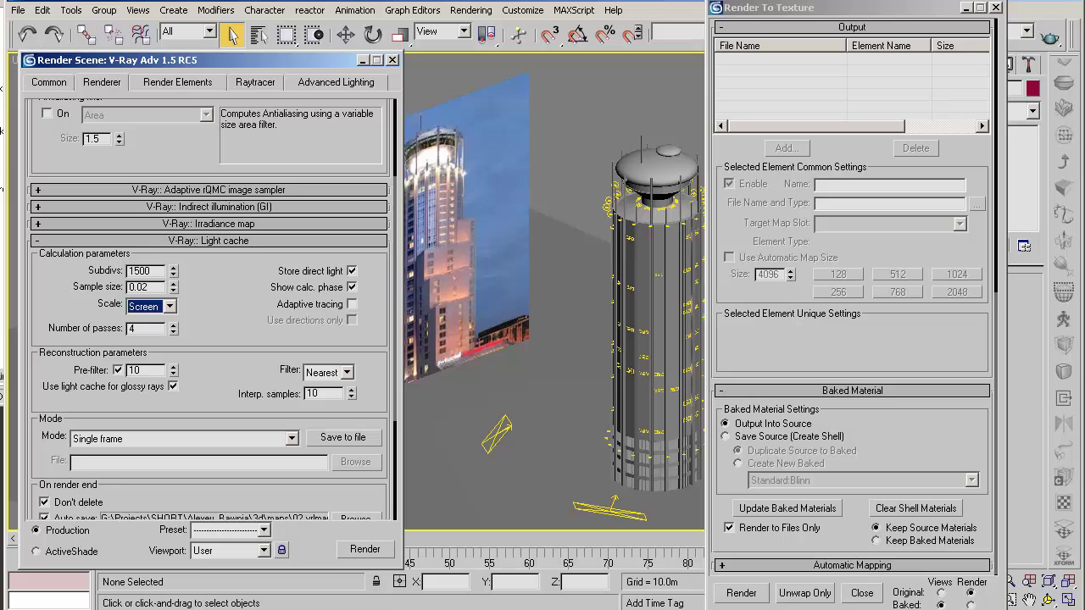
pyautogui.click(658, 297)
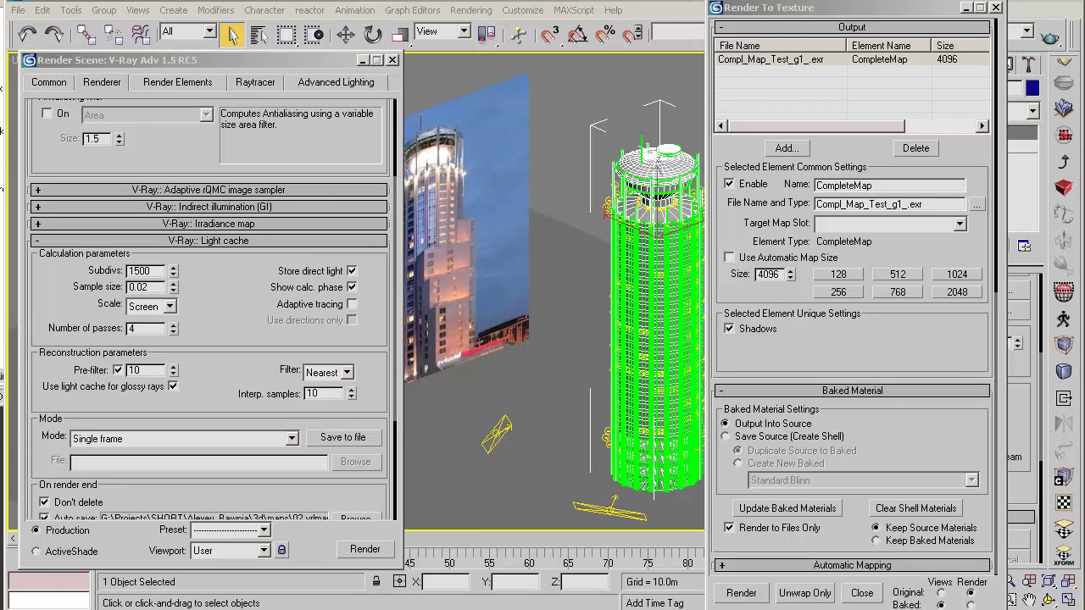
pyautogui.click(743, 594)
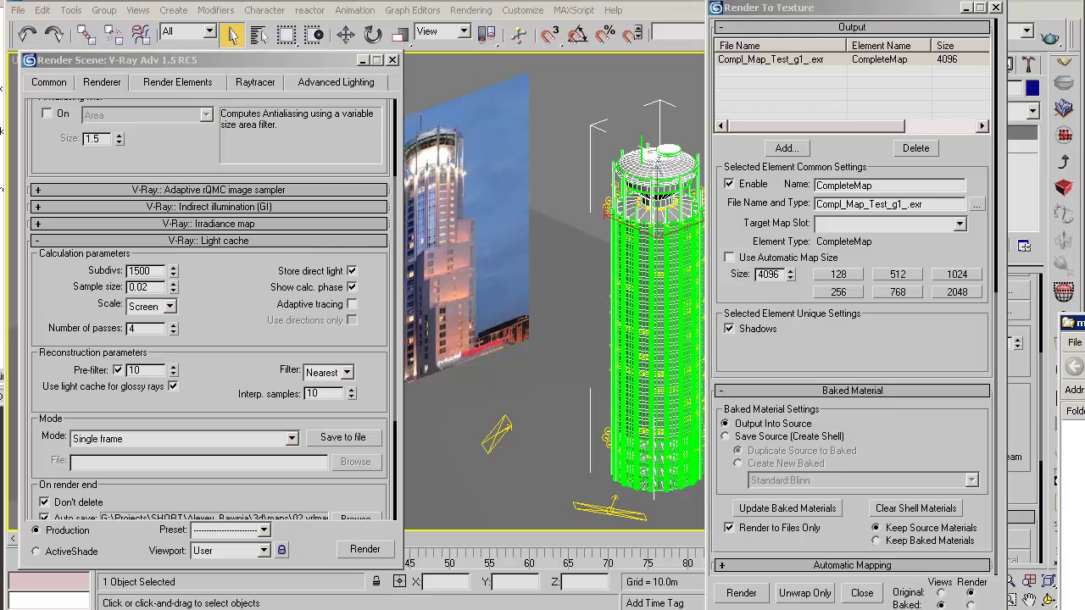
# Switch to the project's maps folder and view the baked file Compl_Map_Test_g1_.exr.
pyautogui.moveTo(1080, 323); pyautogui.dragTo(127, 38)
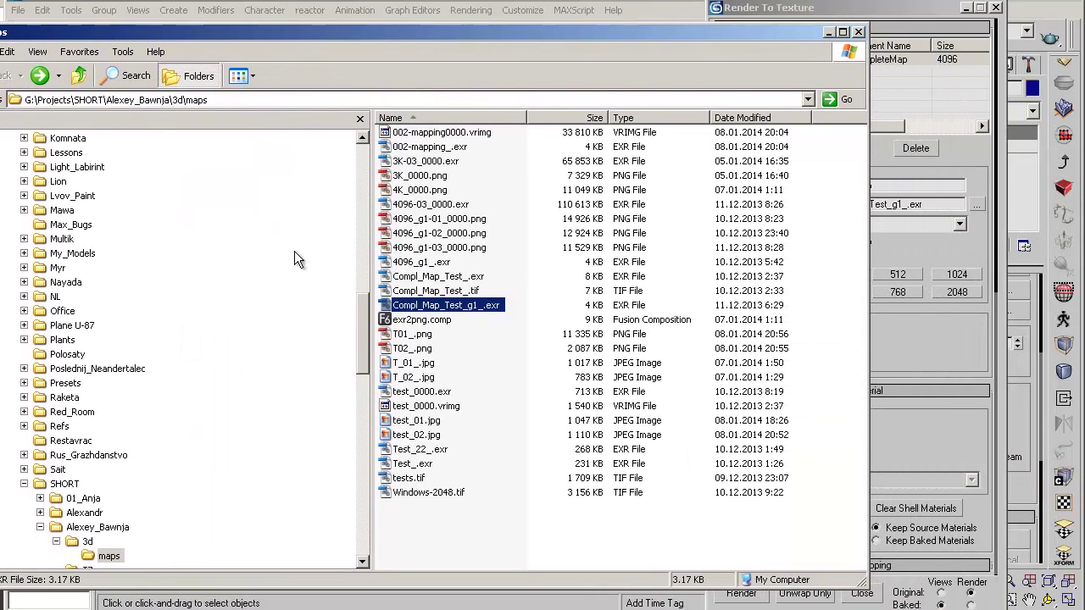
pyautogui.doubleClick(472, 313)
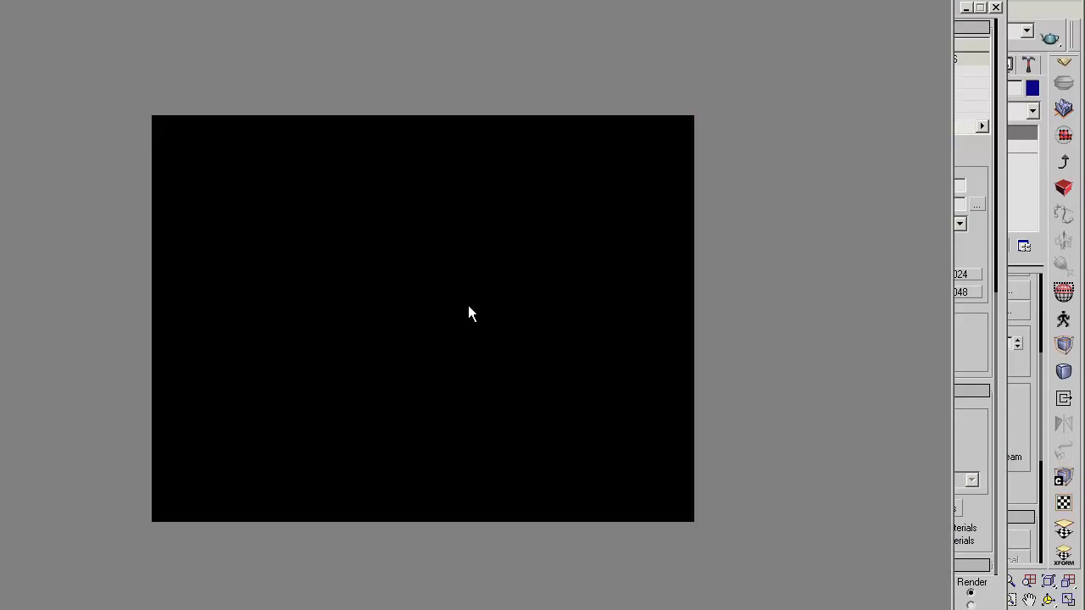
pyautogui.moveTo(472, 313); pyautogui.dragTo(582, 357)
pyautogui.press('Escape')
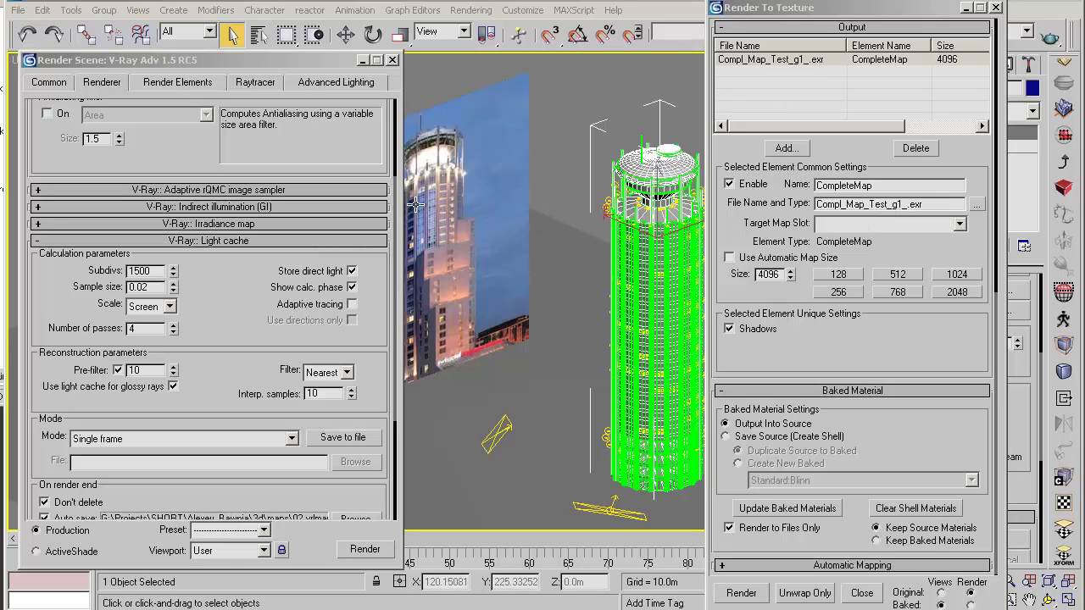
# In the V-Ray frame buffer settings, rename the raw image output file to 4096-03-lesson_.vrimg.
pyautogui.moveTo(203, 149); pyautogui.dragTo(206, 394)
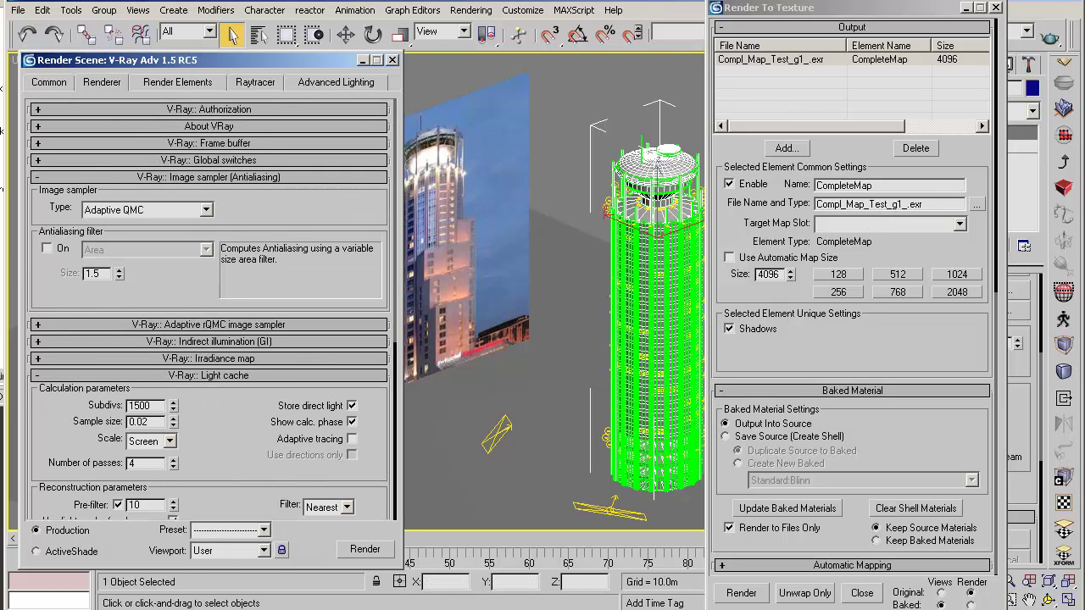
pyautogui.click(229, 144)
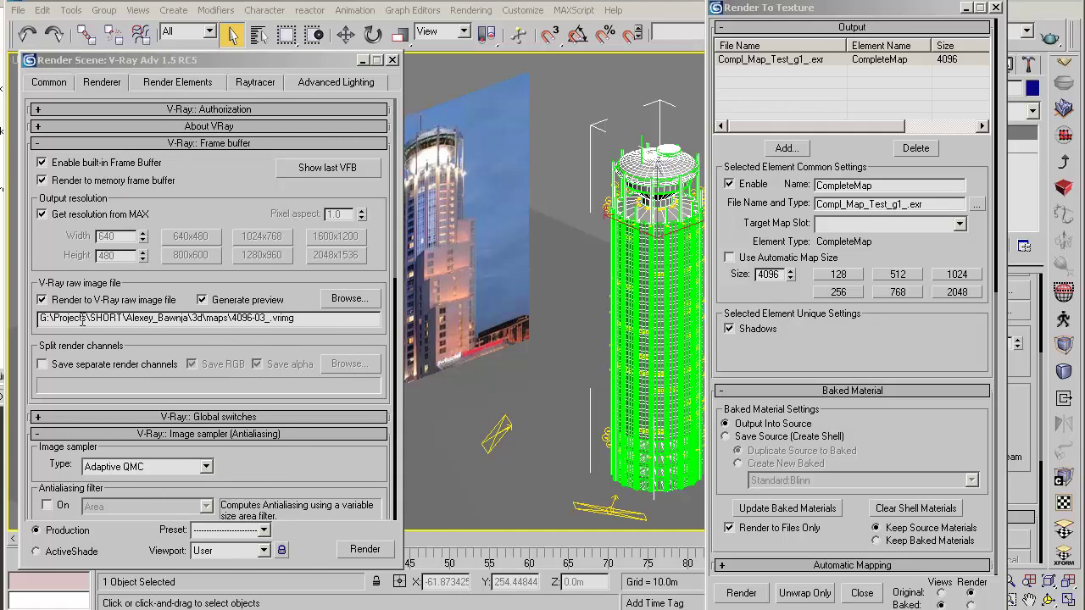
pyautogui.doubleClick(280, 319)
pyautogui.write('-lesson')
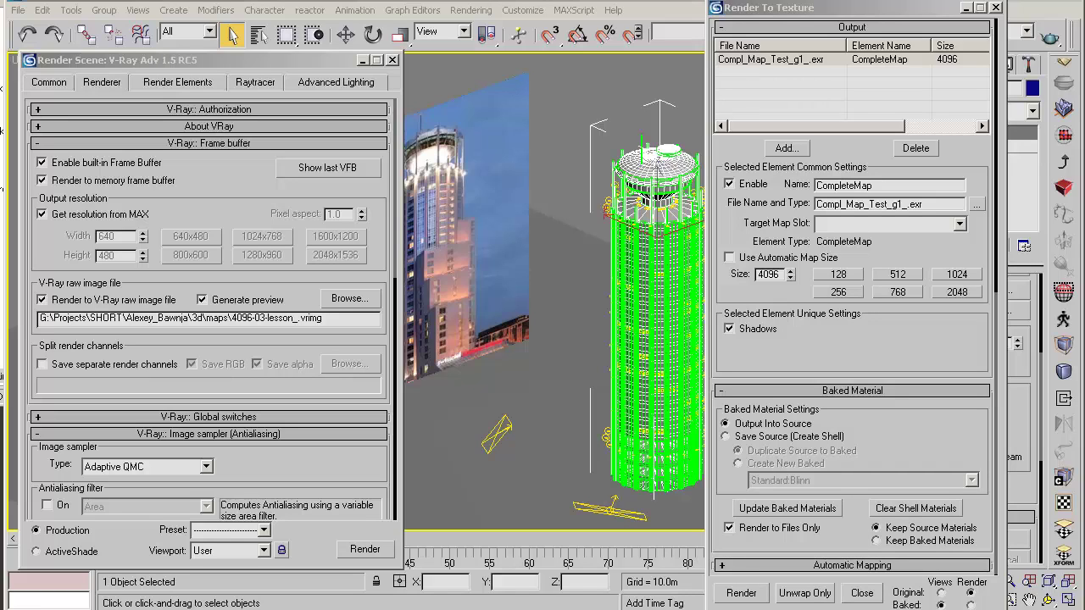
# Bake the tower's CompleteMap through Render To Texture, overwriting the existing EXR file, and reposition the V-Ray frame buffer.
pyautogui.click(740, 593)
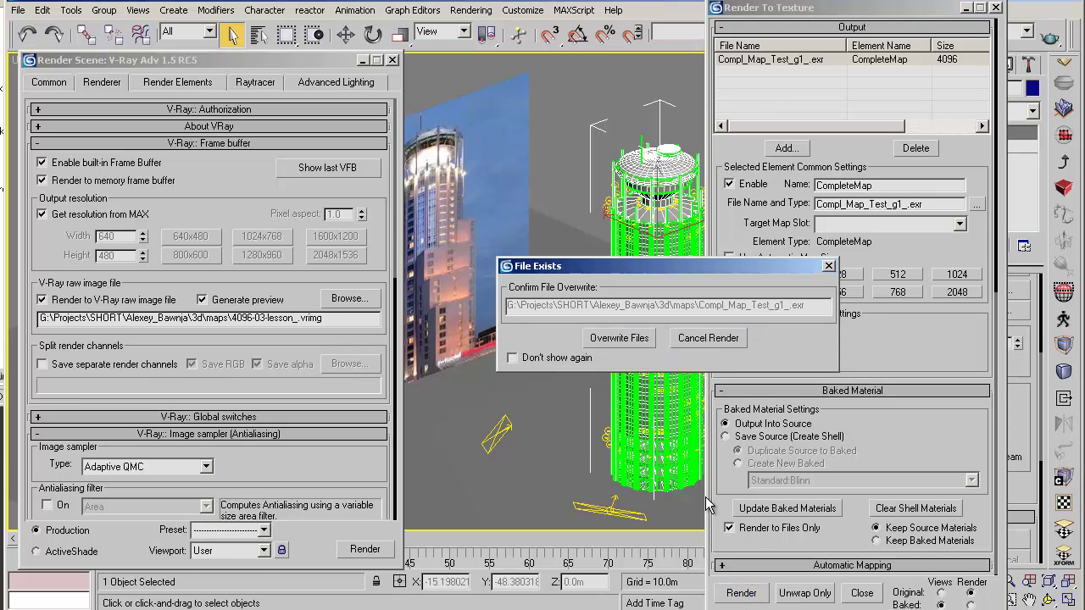
pyautogui.click(624, 339)
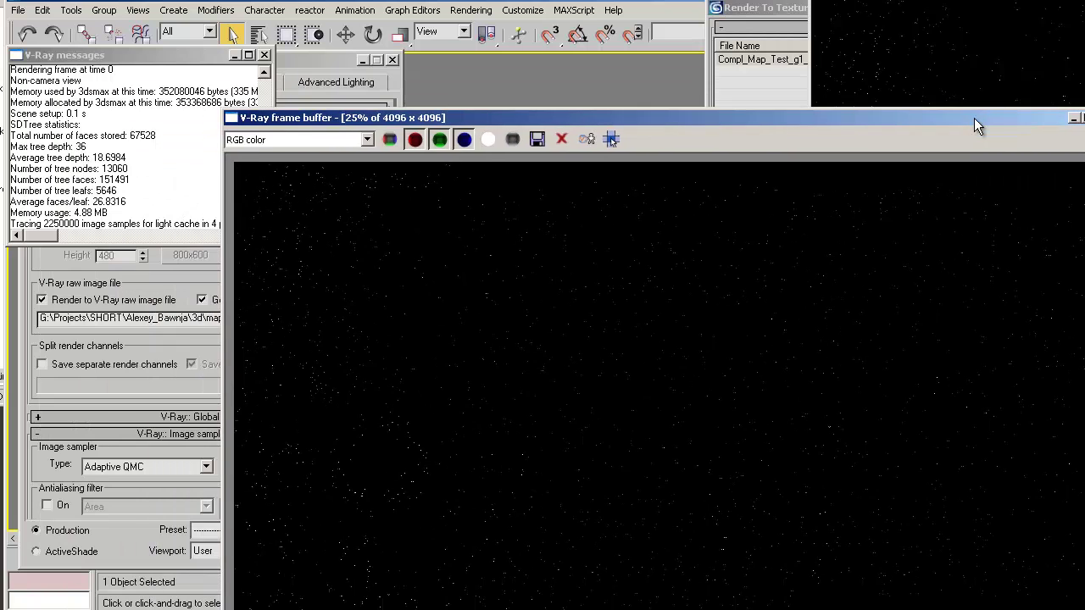
pyautogui.moveTo(972, 118); pyautogui.dragTo(878, 91)
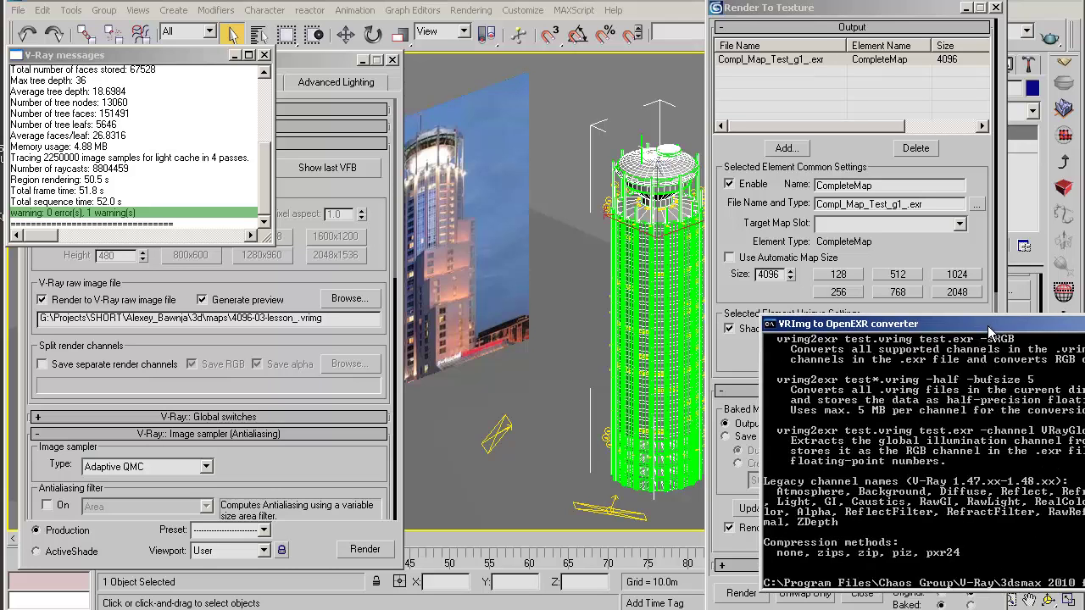
# In the VRImg to OpenEXR converter, run vrimg2exr on all *.vrimg files in the project's maps folder, and close the converter.
pyautogui.moveTo(969, 188); pyautogui.dragTo(651, 219)
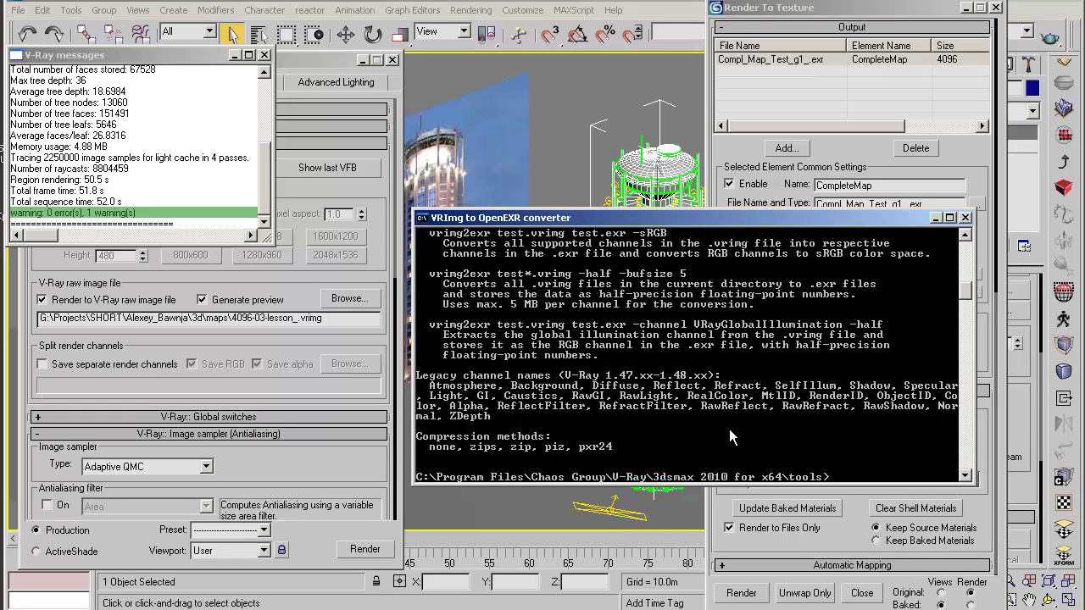
pyautogui.write('vrimg2exr')
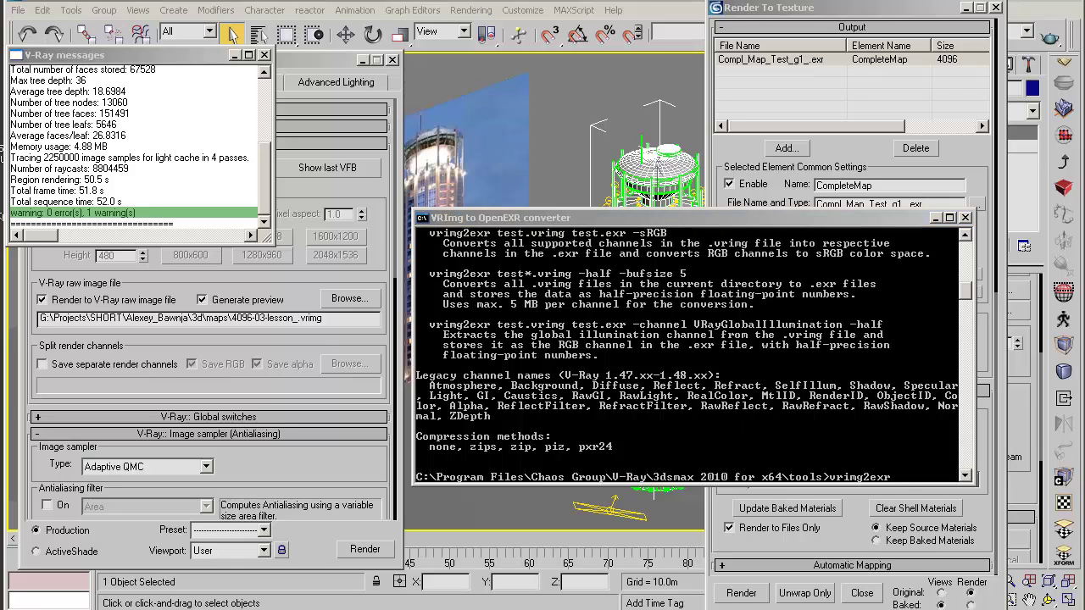
pyautogui.click(899, 479)
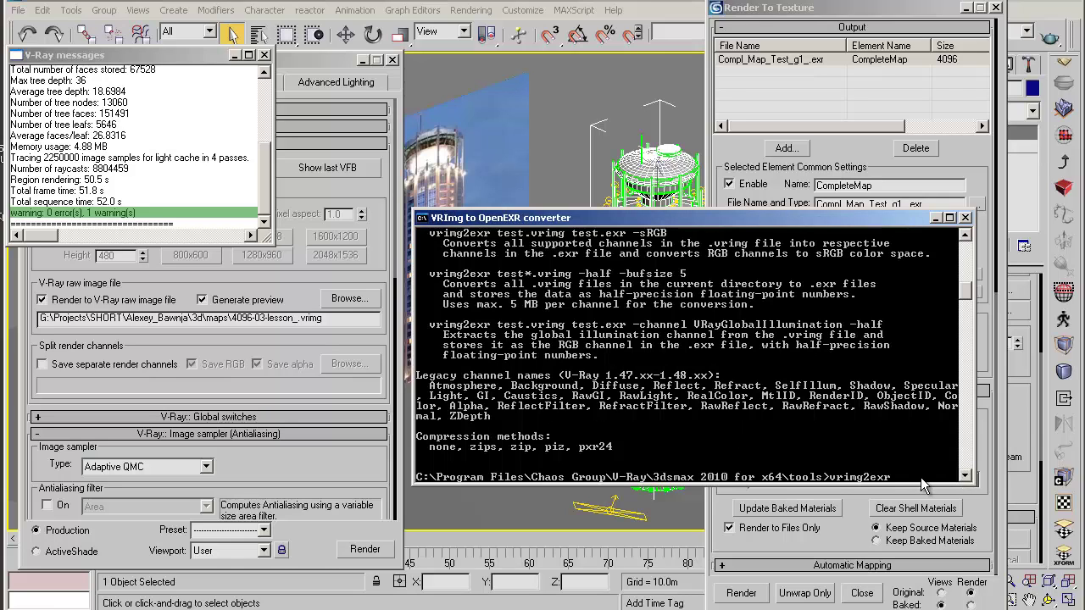
pyautogui.rightClick(911, 477)
pyautogui.click(941, 516)
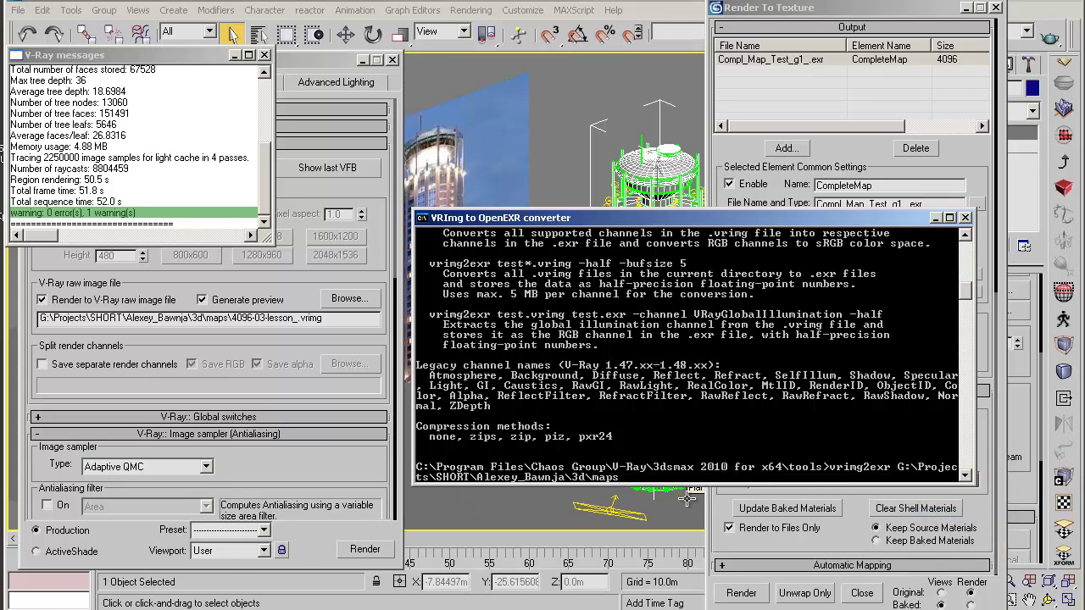
pyautogui.write('\\*.vrimg')
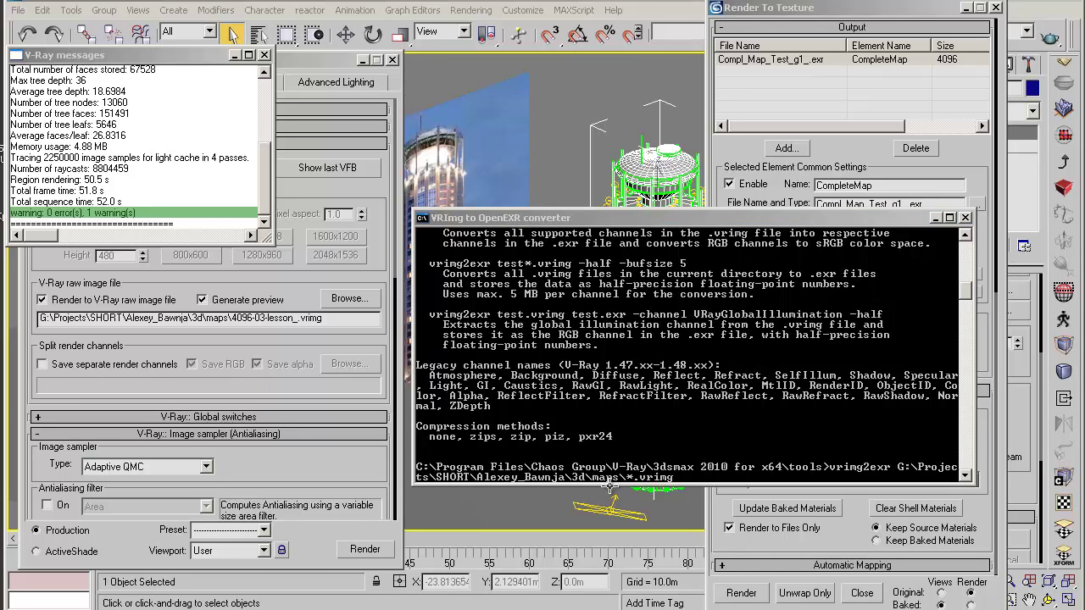
pyautogui.click(712, 480)
pyautogui.press('Return')
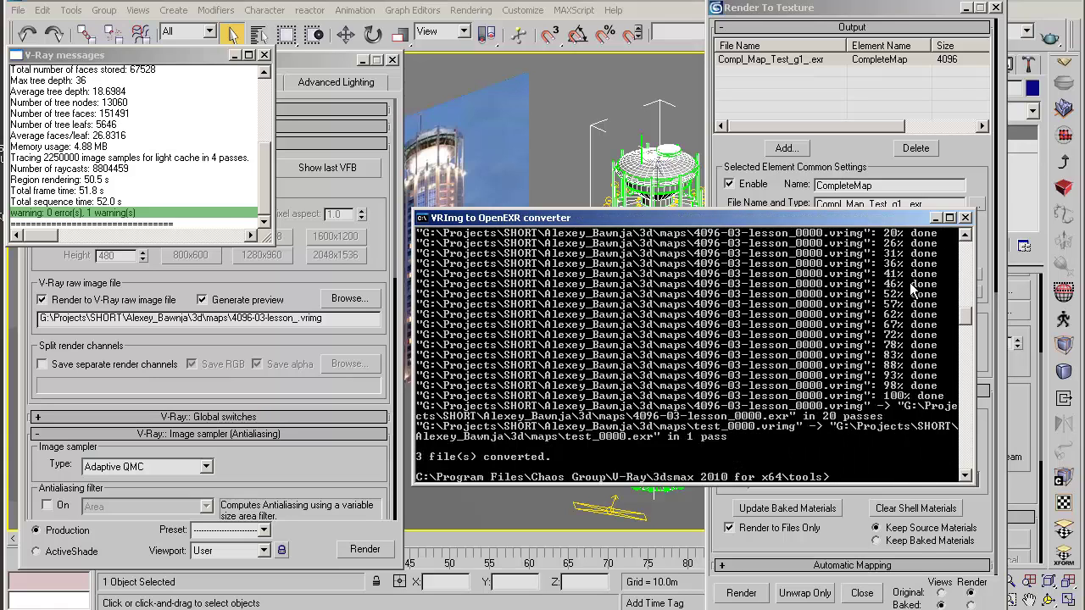
pyautogui.click(967, 219)
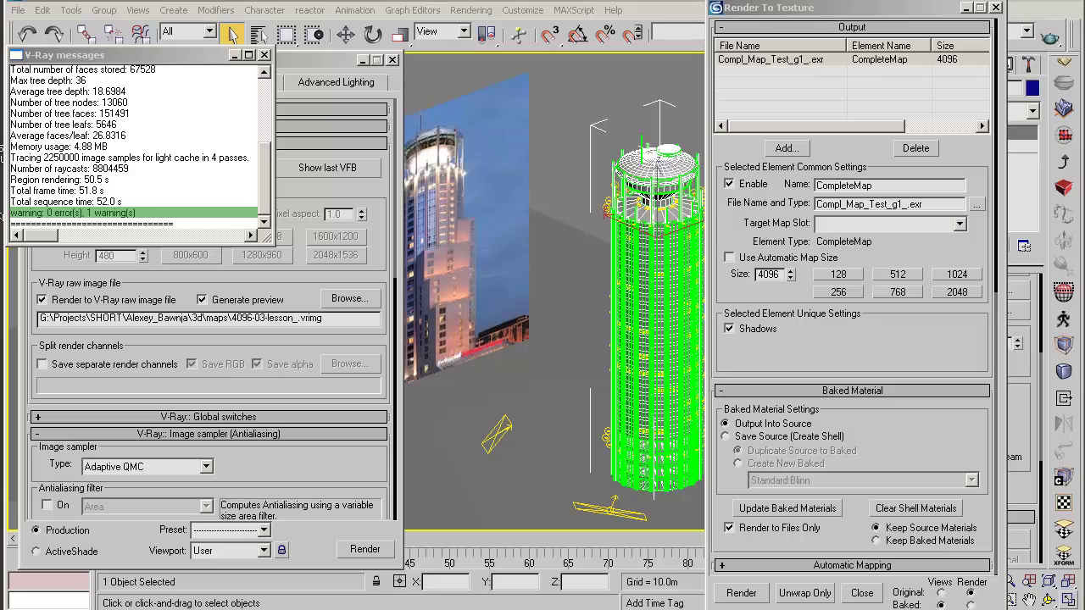
# Switch to XnView and examine the finished lighting map 4096_g1-03_0000.png up close across its islands.
pyautogui.moveTo(1084, 207); pyautogui.dragTo(543, 26)
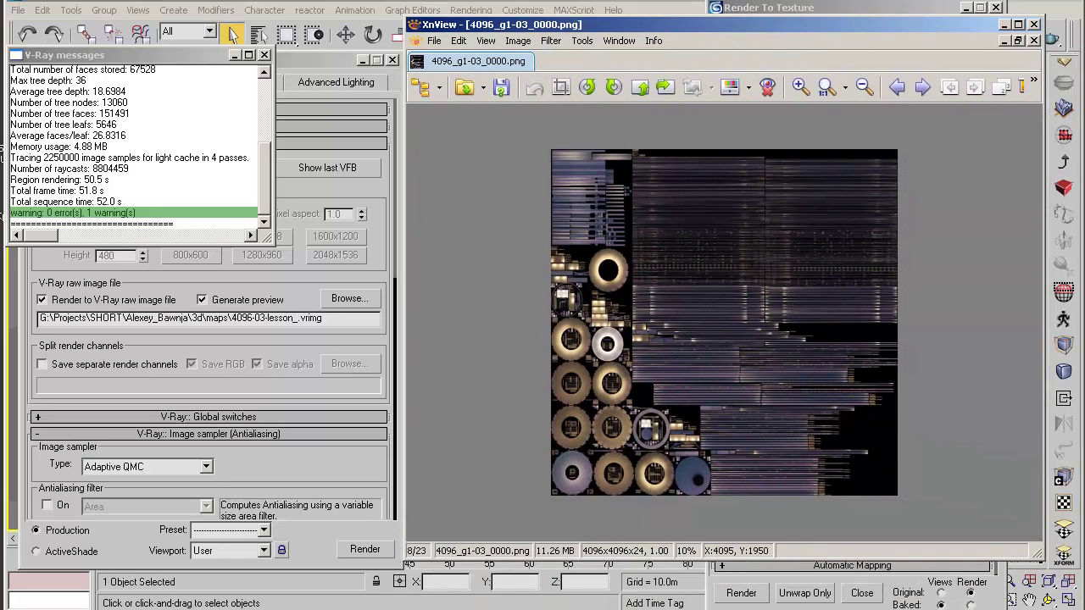
pyautogui.moveTo(916, 24); pyautogui.dragTo(736, 52)
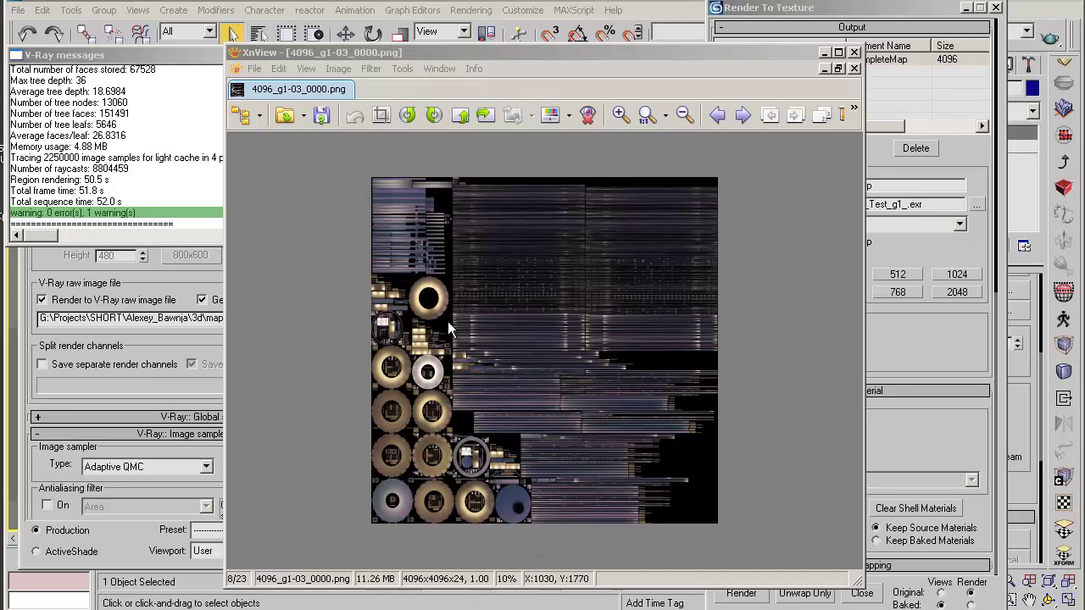
pyautogui.scroll(4, 447, 313)
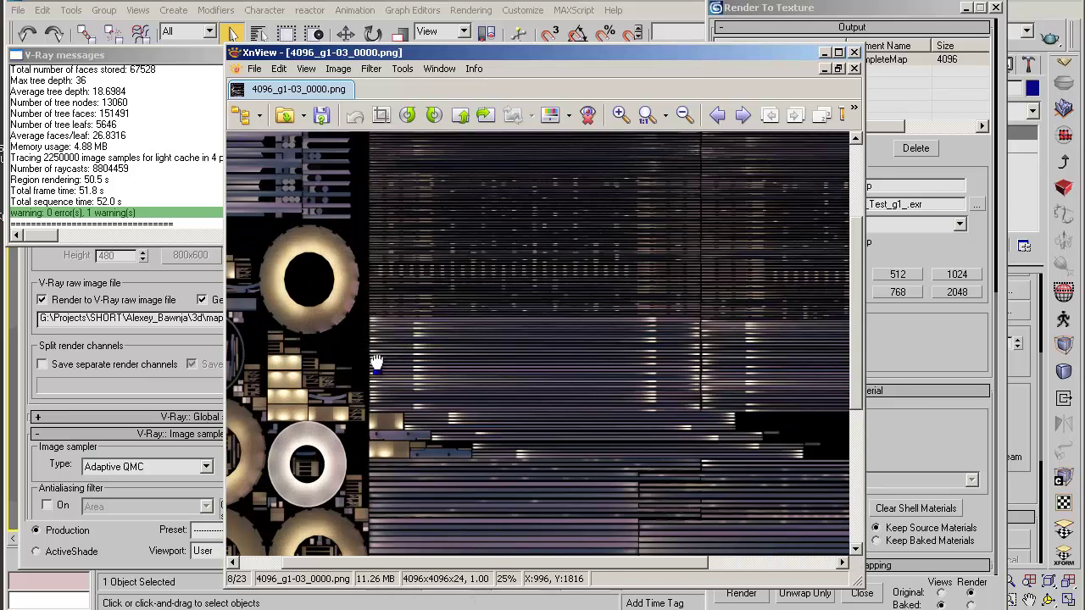
pyautogui.scroll(-4, 376, 363)
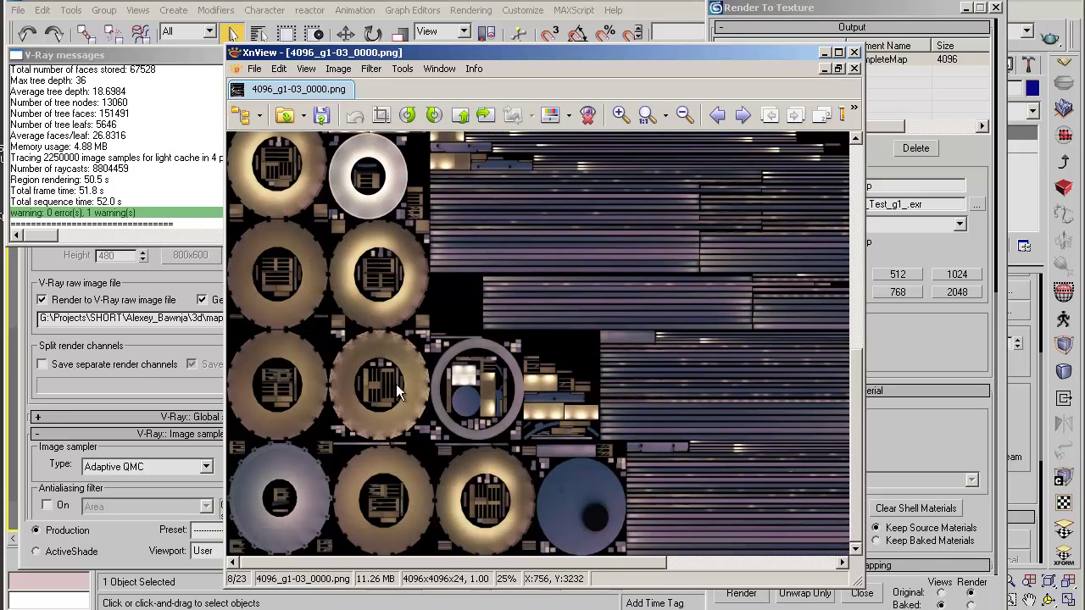
pyautogui.moveTo(714, 202); pyautogui.dragTo(638, 400)
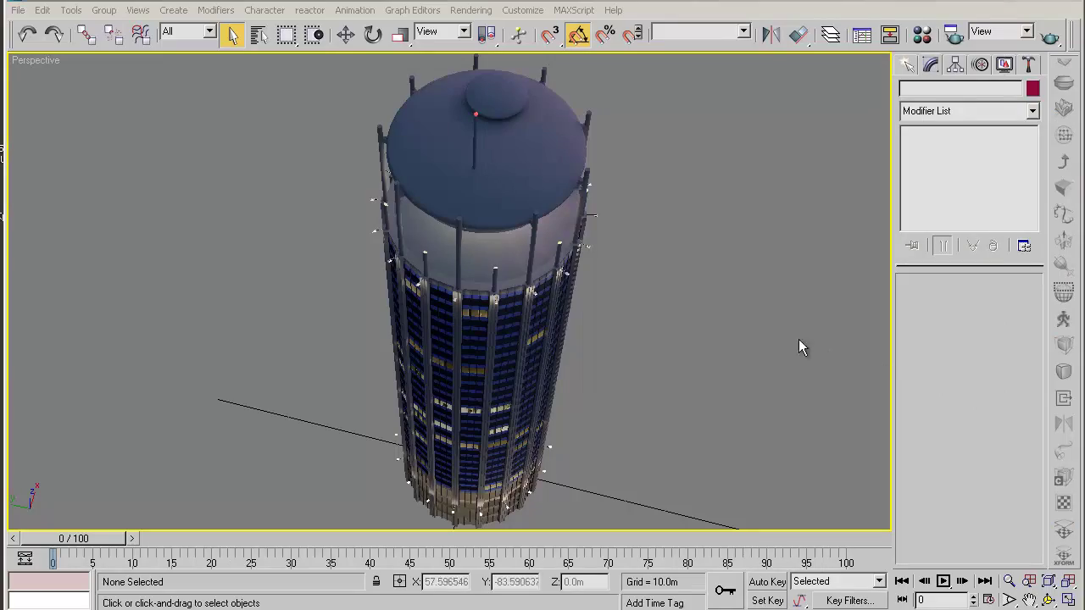
# In the textured 3ds Max scene, select the tower and inspect the baked lighting around its top from several angles.
pyautogui.click(635, 310)
pyautogui.scroll(5, 634, 307)
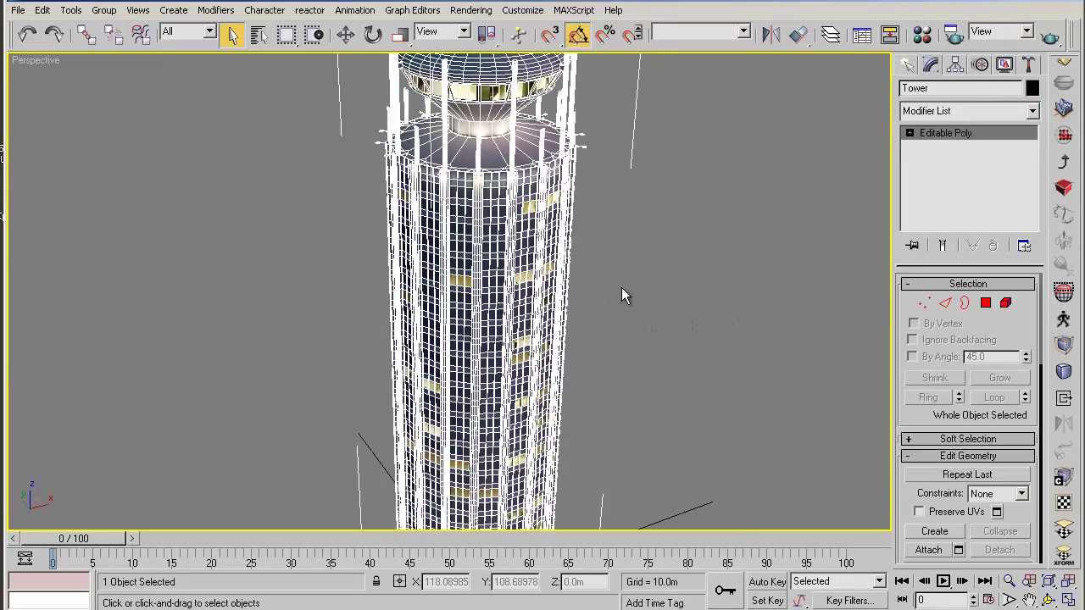
pyautogui.moveTo(621, 289)
pyautogui.mouseDown(button='middle')
pyautogui.moveTo(675, 198)
pyautogui.moveTo(694, 310)
pyautogui.moveTo(683, 297)
pyautogui.moveTo(669, 313)
pyautogui.moveTo(689, 339)
pyautogui.moveTo(658, 271)
pyautogui.moveTo(654, 293)
pyautogui.moveTo(683, 302)
pyautogui.moveTo(625, 302)
pyautogui.moveTo(674, 318)
pyautogui.moveTo(589, 260)
pyautogui.moveTo(610, 245)
pyautogui.moveTo(593, 222)
pyautogui.moveTo(596, 310)
pyautogui.moveTo(613, 234)
pyautogui.moveTo(597, 305)
pyautogui.moveTo(580, 272)
pyautogui.moveTo(618, 254)
pyautogui.moveTo(609, 276)
pyautogui.mouseUp(button='middle')
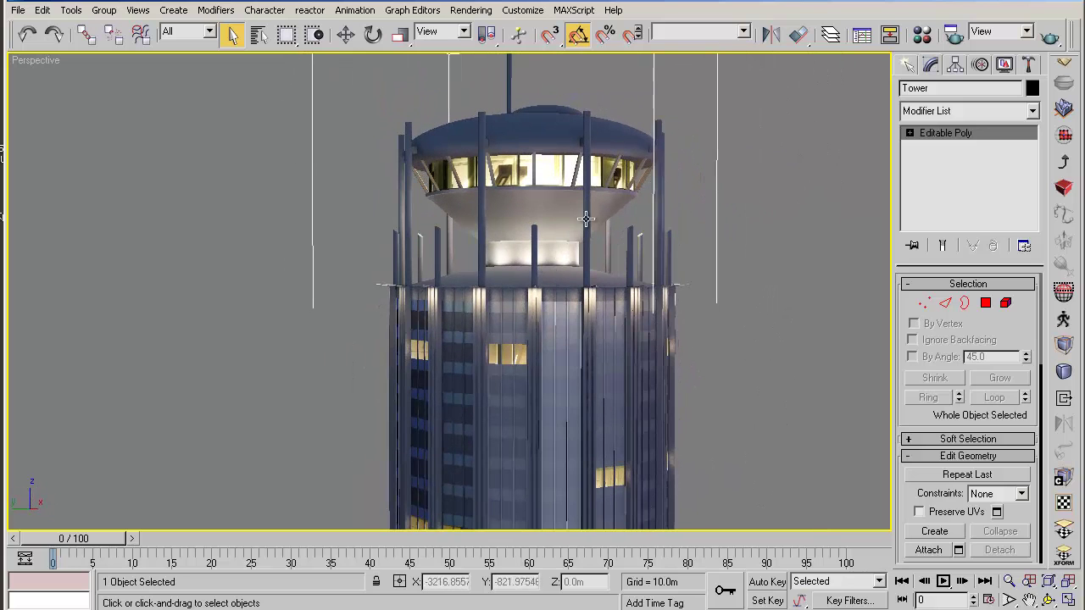
pyautogui.keyDown('alt'); pyautogui.moveTo(583, 273); pyautogui.dragTo(508, 305, button='middle'); pyautogui.keyUp('alt')
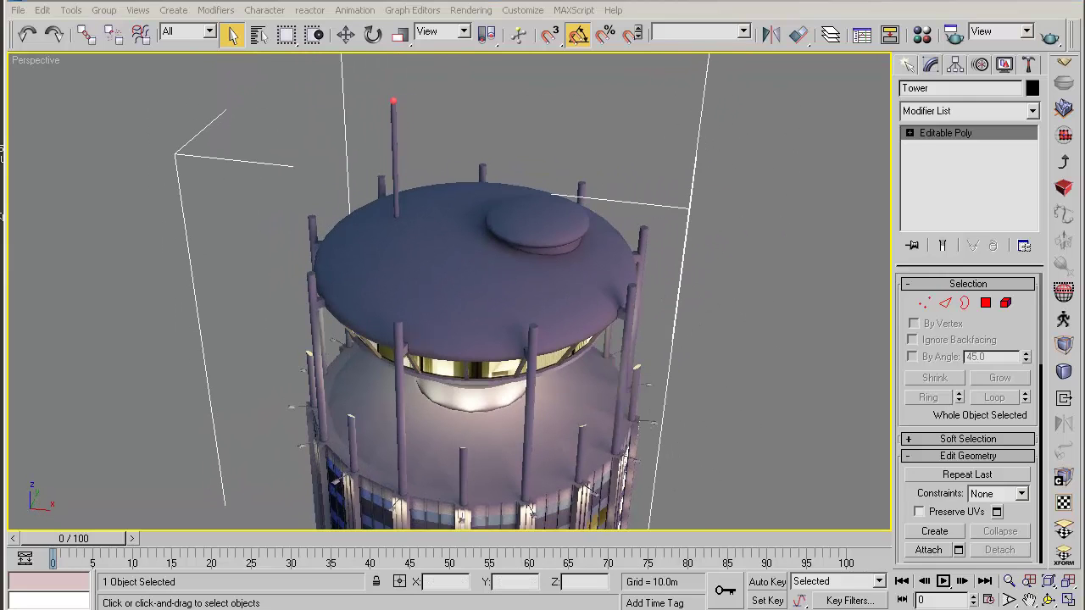